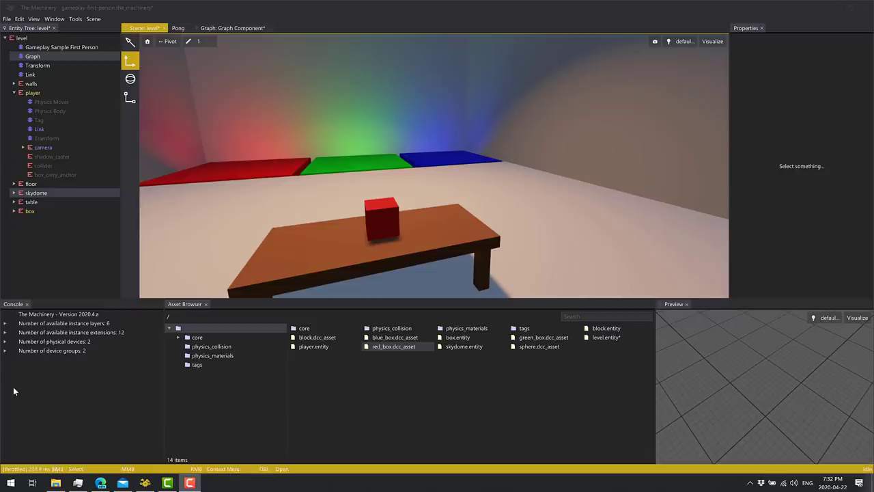
Free-fly the scene camera past the table up close to the red, green and blue blocks.
click(489, 197)
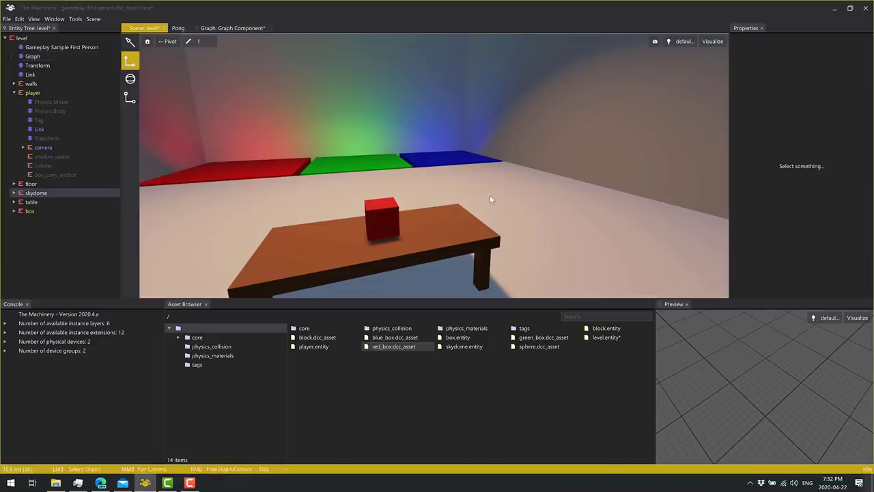
mouse_move(493, 197)
right_down()
mouse_move(519, 196)
mouse_move(519, 140)
mouse_move(444, 154)
mouse_move(526, 153)
mouse_move(519, 170)
mouse_move(451, 157)
mouse_move(483, 196)
right_up()
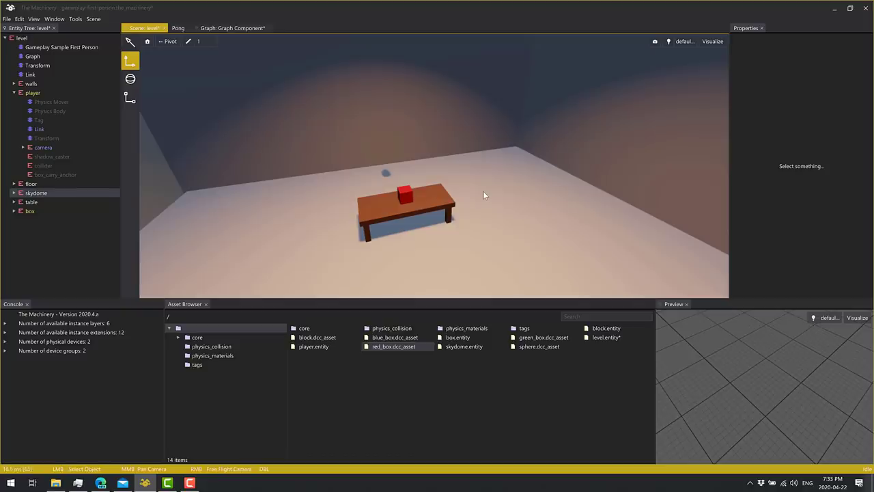
right_drag(482, 191, 553, 202)
key(w)
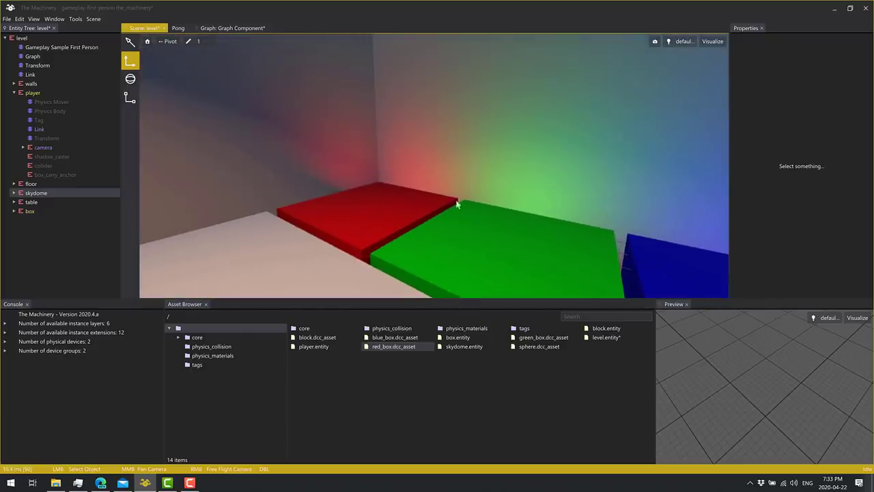
right_drag(459, 205, 534, 208)
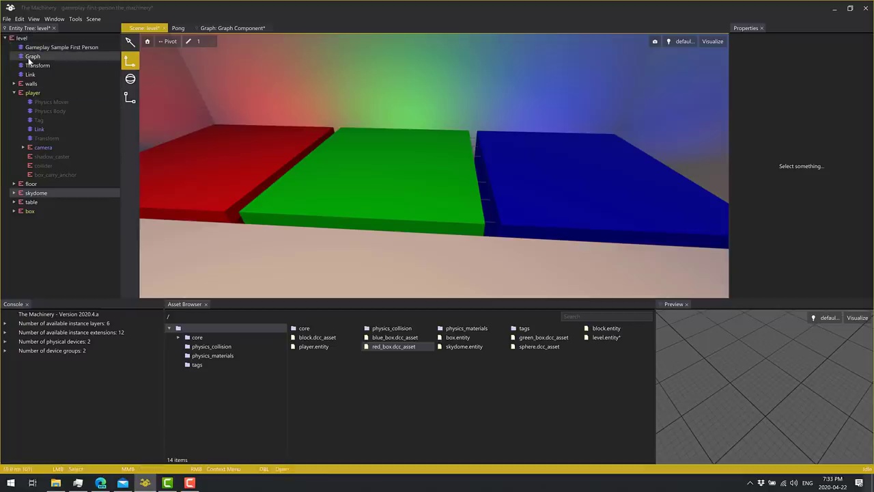
Open the level's Graph component in the graph editor and move Init Event and Scene Entity up-left.
click(31, 57)
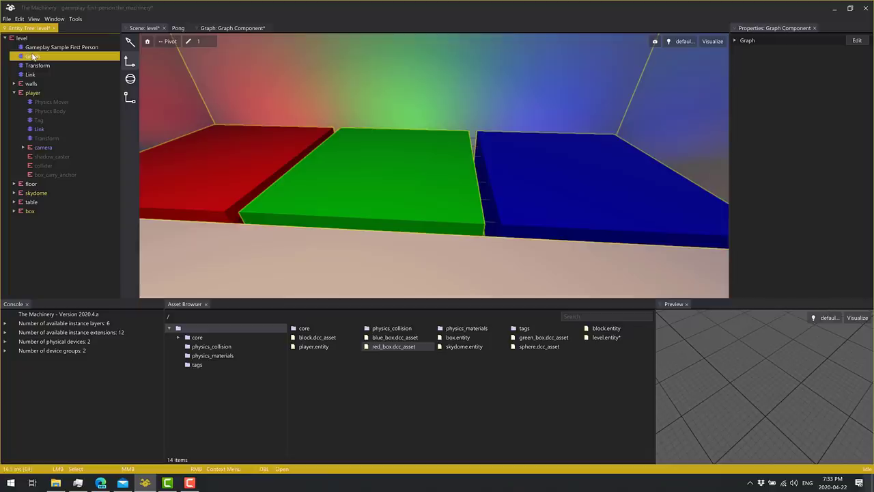
click(857, 40)
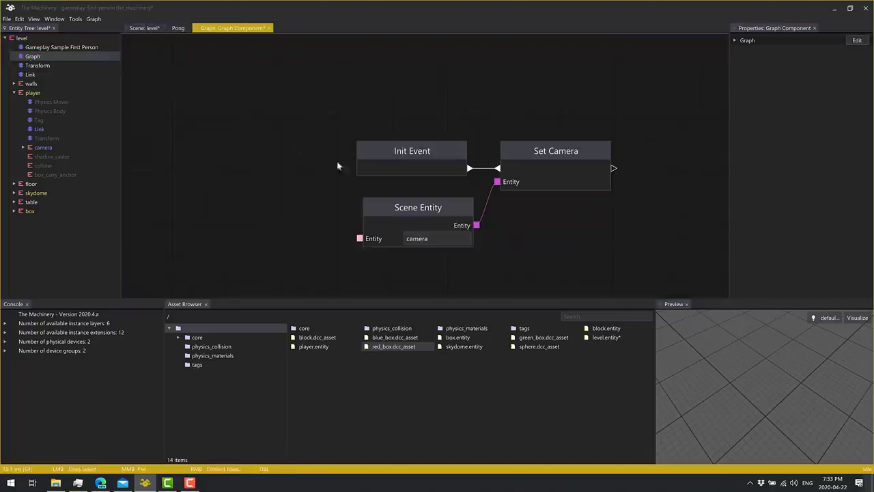
drag(437, 146, 408, 117)
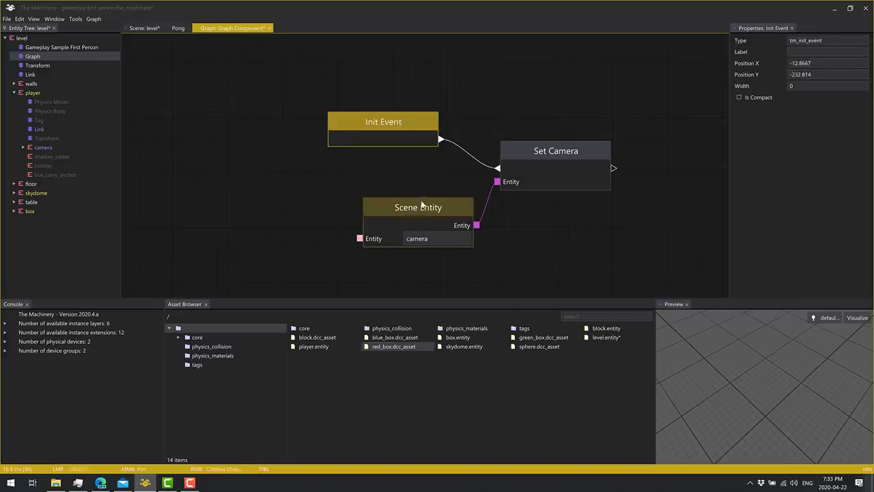
drag(422, 205, 375, 198)
Check the Scene Entity's camera name, select Set Camera, nudge Init Event and pan the graph.
key(Tab)
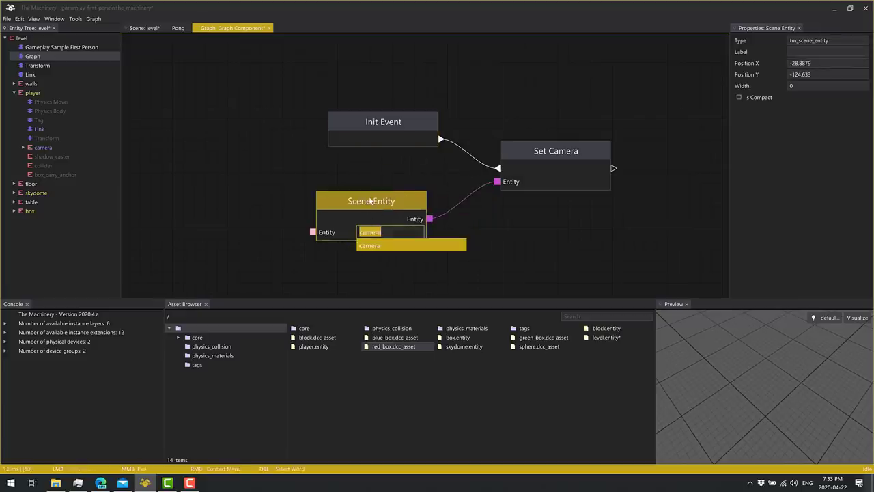
key(Return)
click(579, 162)
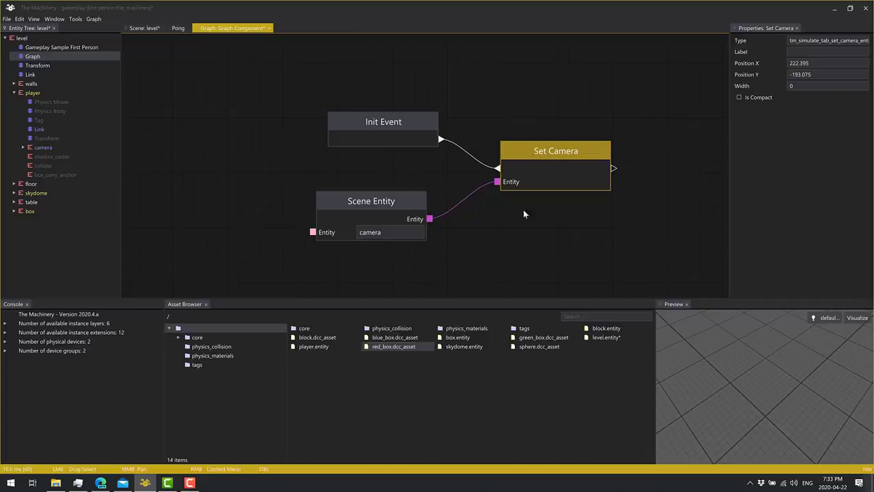
drag(394, 123, 384, 119)
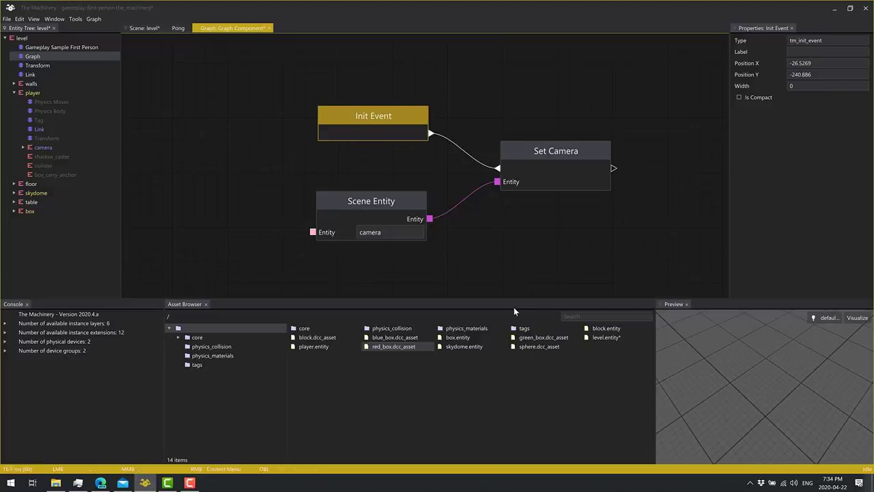
right_drag(209, 167, 258, 164)
middle_drag(258, 164, 226, 180)
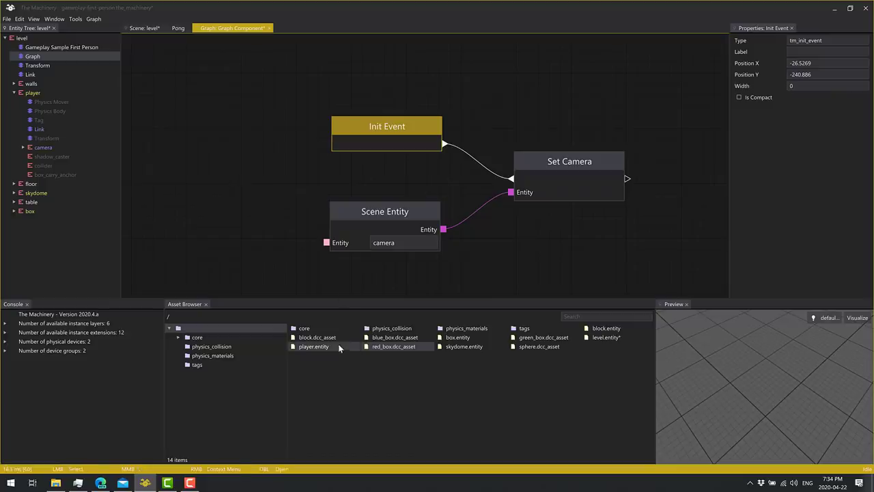
click(315, 337)
click(313, 346)
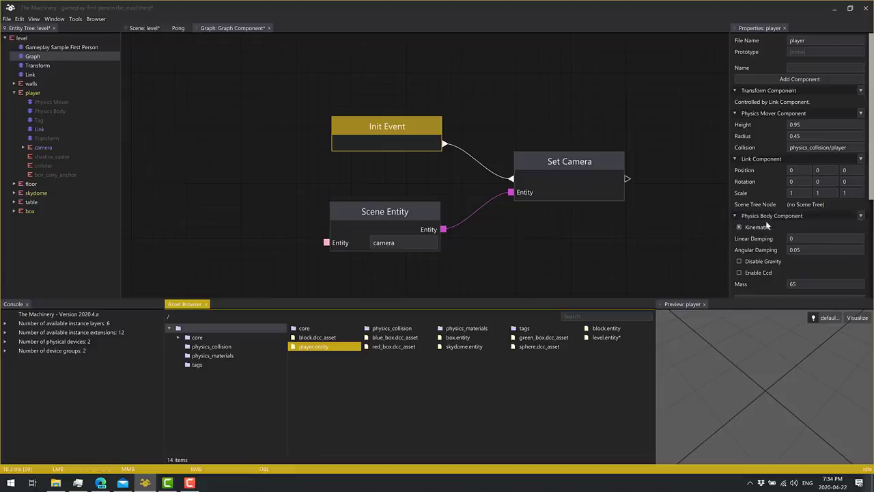
scroll(780, 223, down, 3)
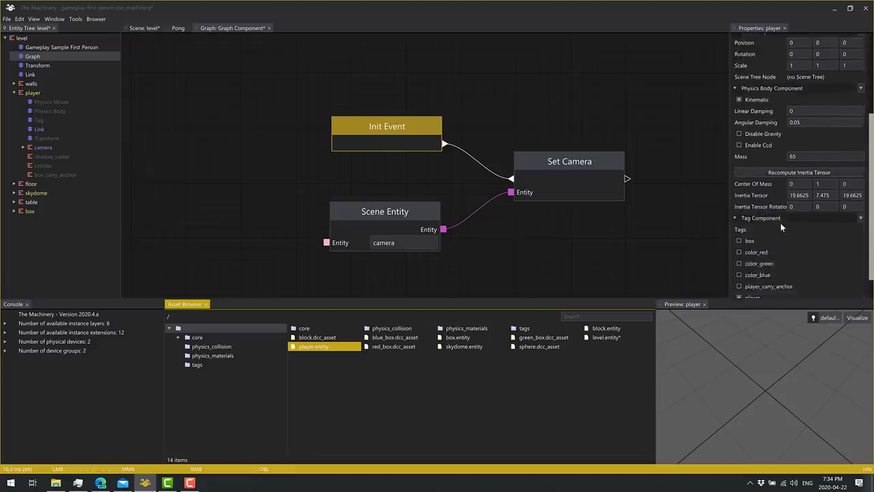
scroll(780, 223, up, 5)
click(791, 77)
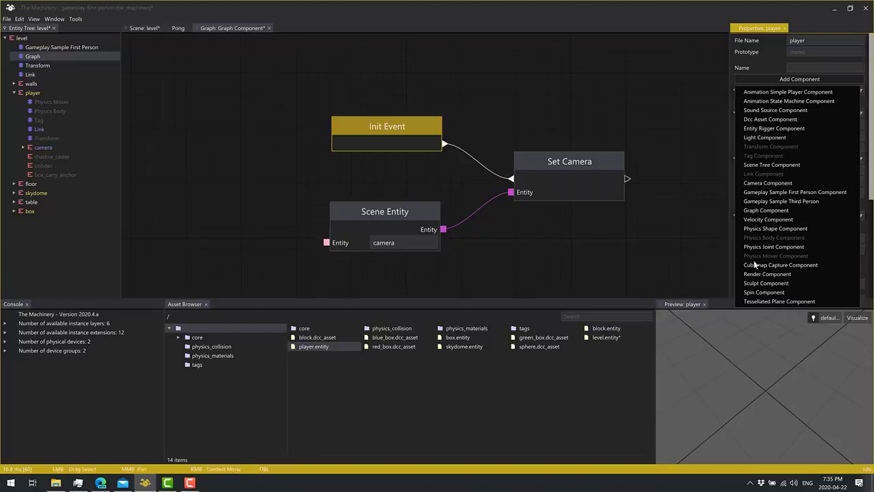
scroll(757, 263, down, 2)
click(598, 257)
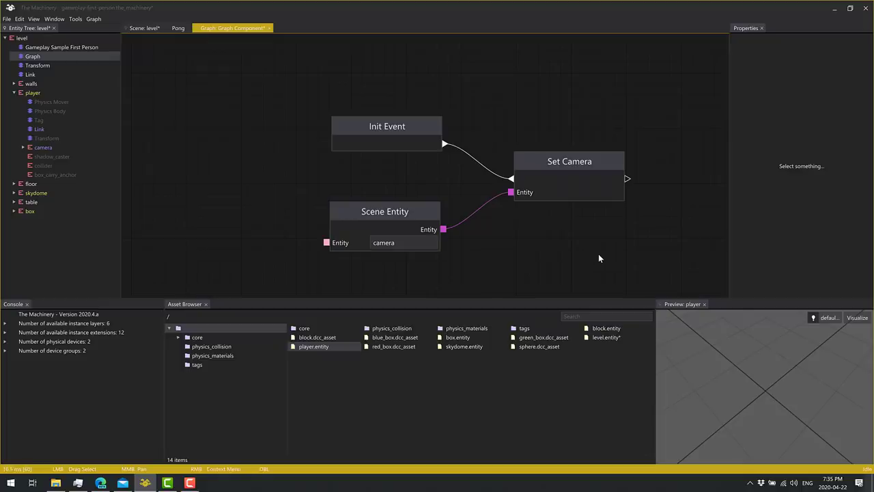
Select the player entity and its camera child to view the camera's inherited components.
click(41, 94)
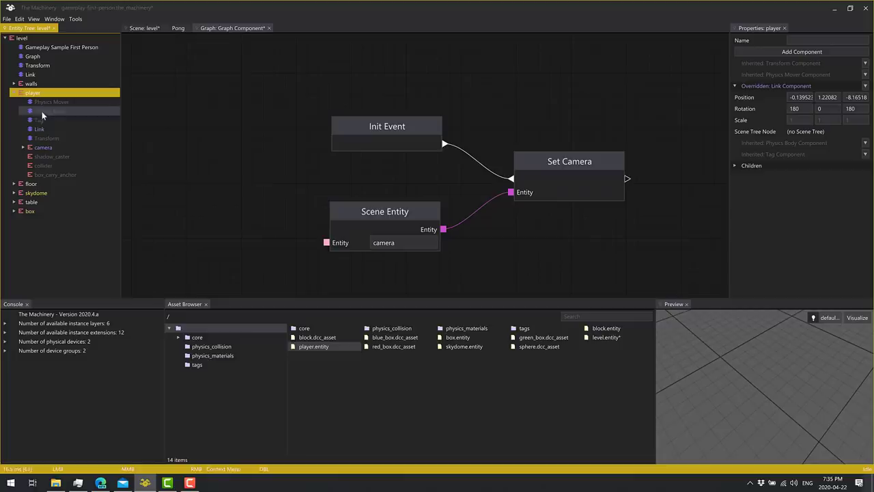
click(43, 147)
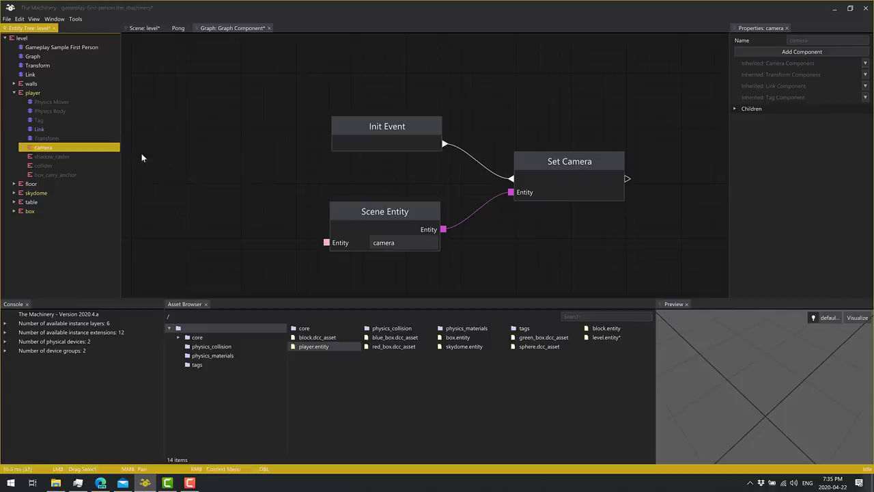
middle_drag(278, 158, 294, 167)
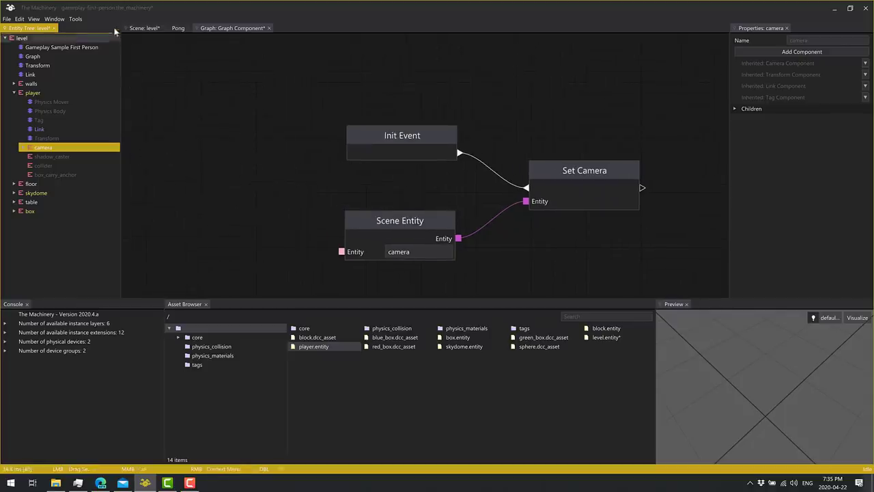
Switch to the Pong game view, play briefly, then close the Pong tab.
click(179, 28)
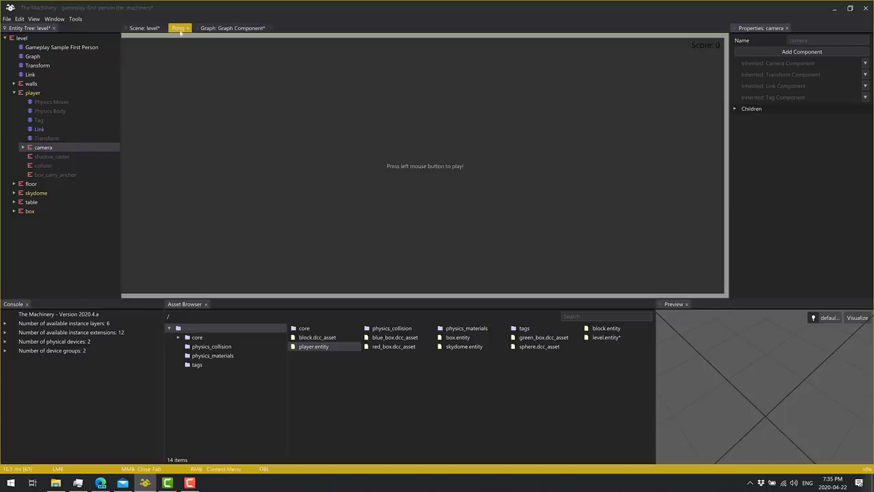
click(307, 219)
click(188, 29)
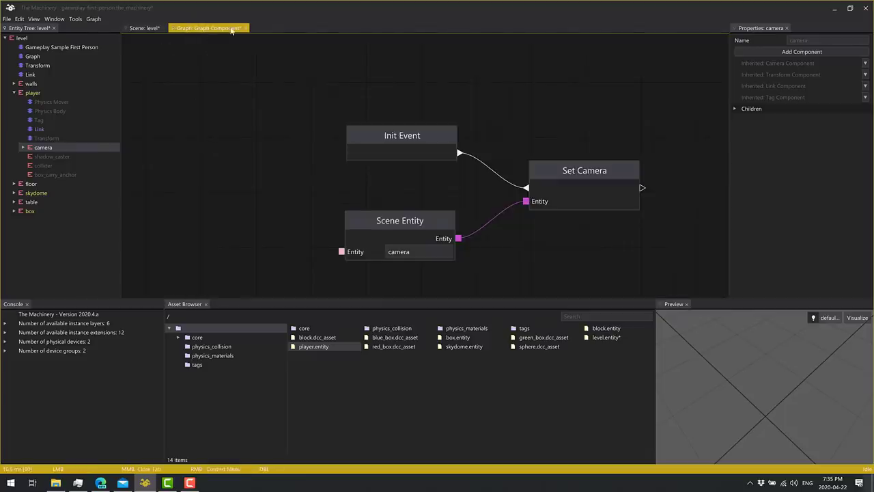
Dock the camera's Properties panel in the main tab bar beside the Scene and Graph tabs.
click(145, 28)
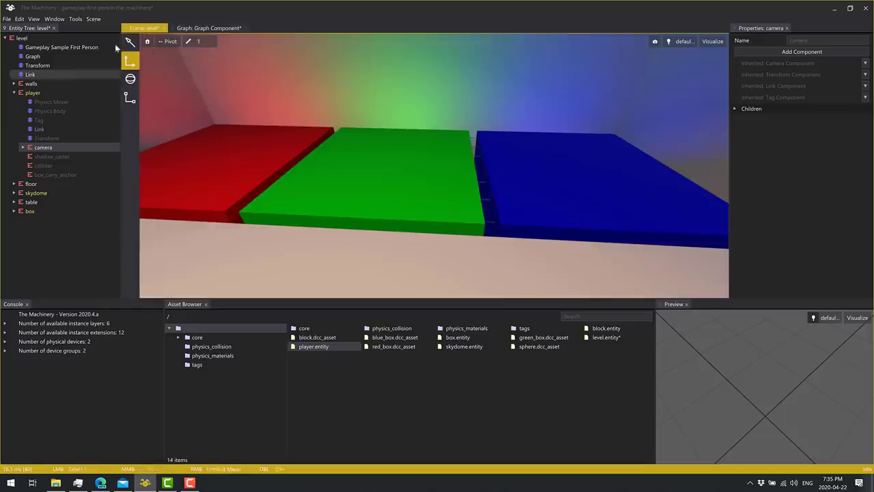
click(25, 28)
click(774, 28)
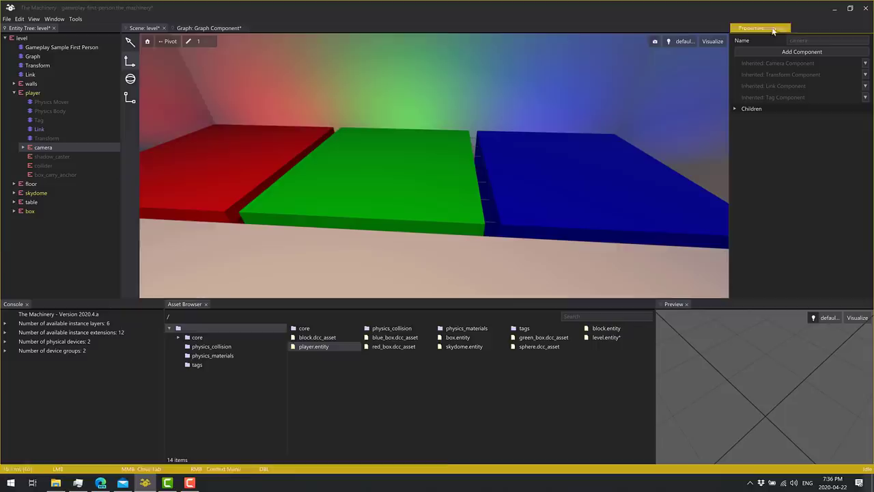
drag(773, 28, 294, 31)
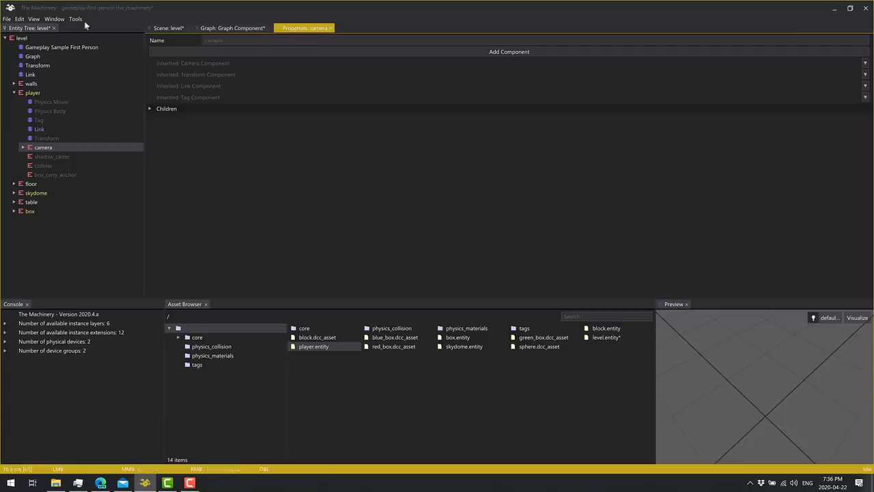
Review the File > New Plugin templates (Entity Component, Editor Tab, Minimal) without creating one.
click(7, 19)
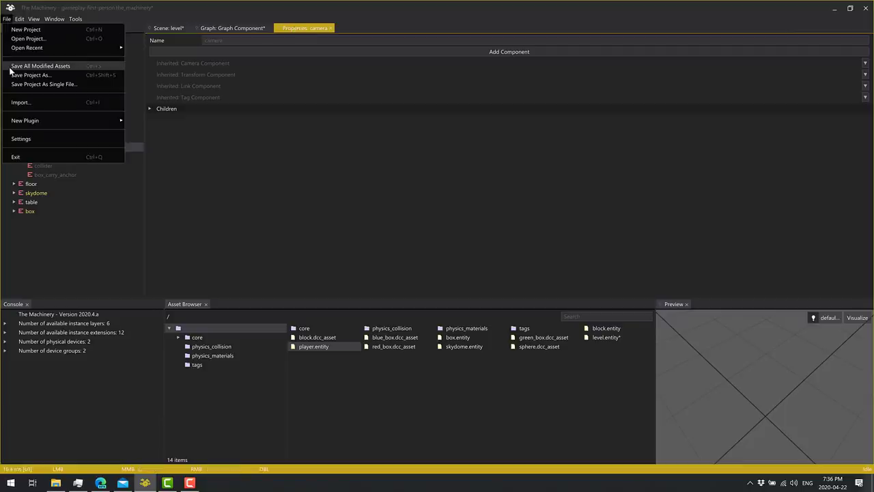
mouse_move(35, 121)
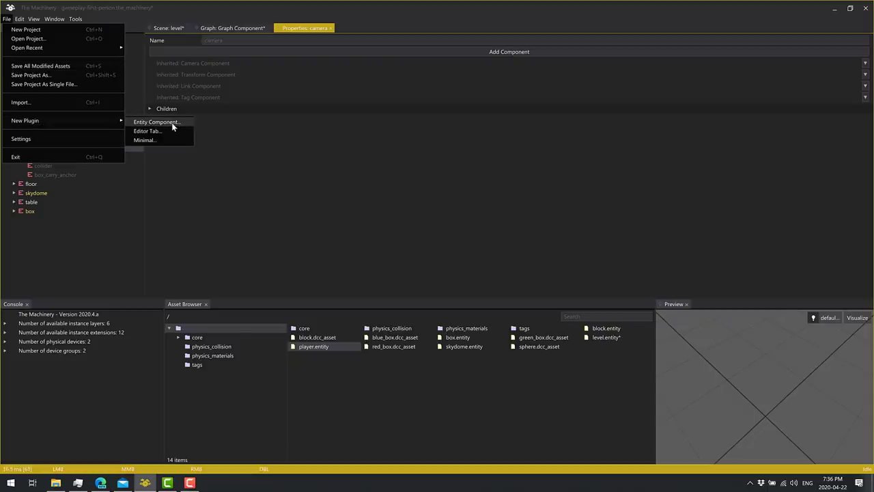
click(393, 156)
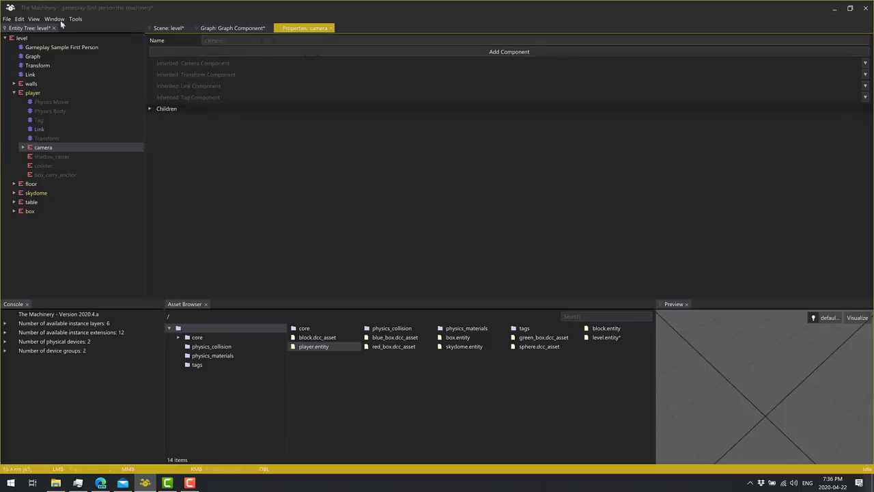
click(7, 19)
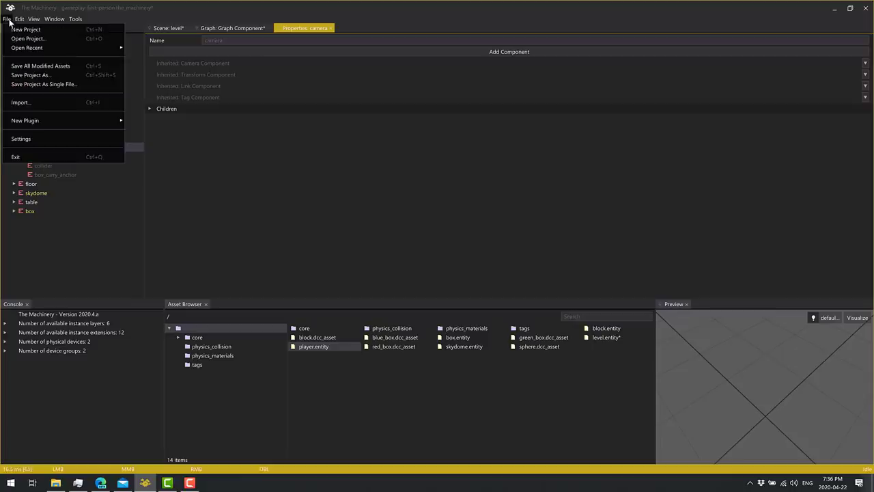
mouse_move(30, 121)
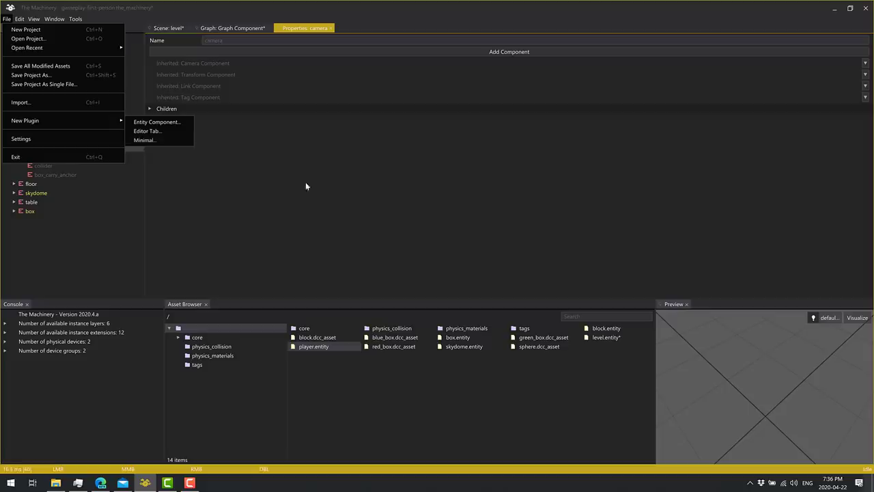
click(207, 125)
Add a Pong tab from the Window menu, start the game, and close it.
click(54, 18)
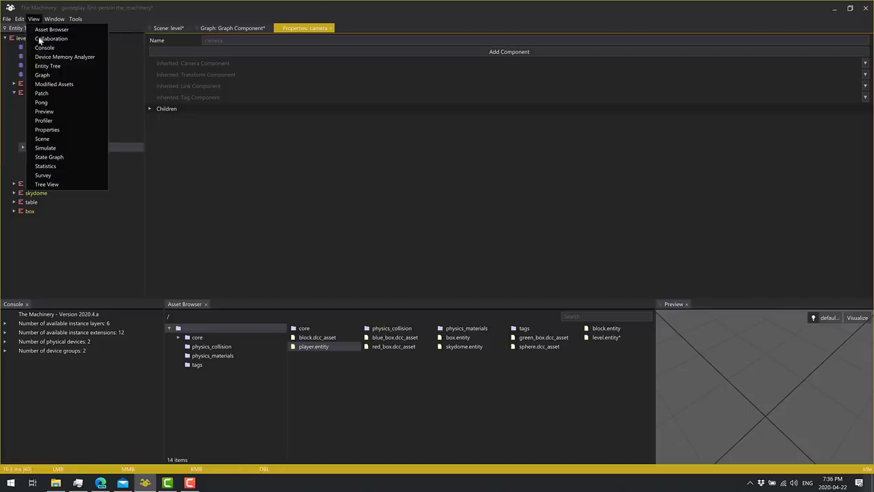
click(48, 109)
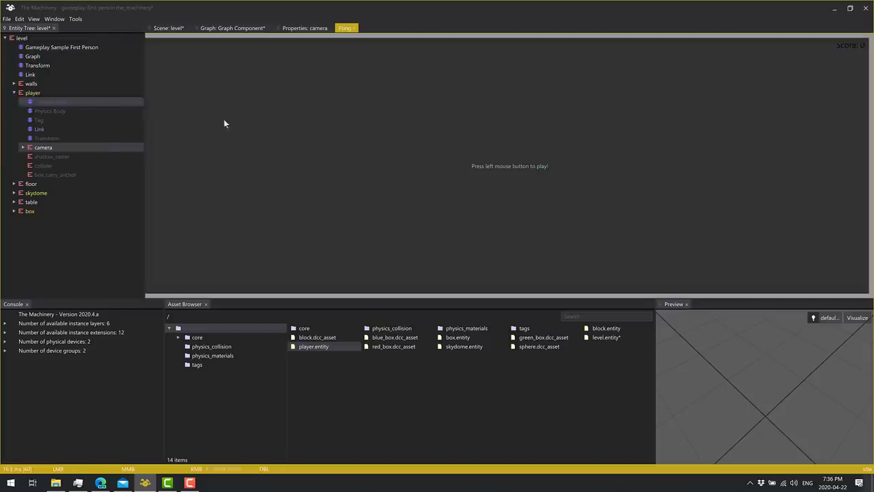
click(357, 160)
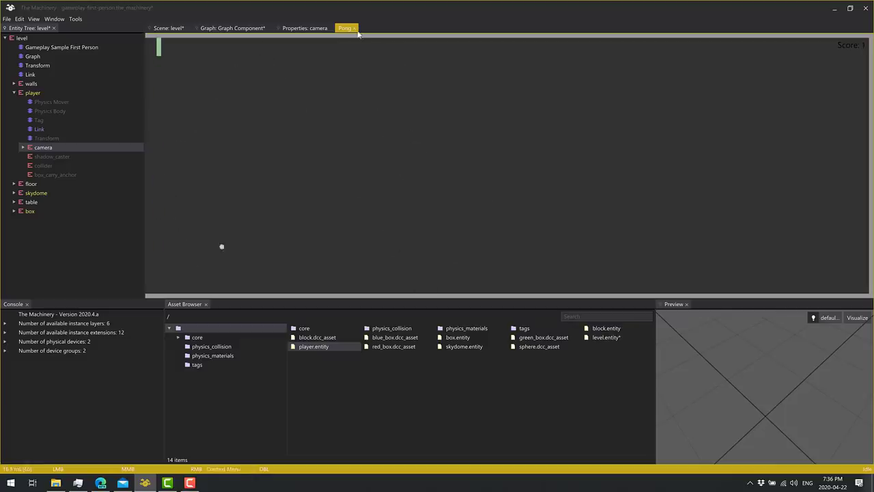
click(354, 28)
Open and close the Collaboration tab, then bring File Explorer's first_person folder to the front.
click(32, 19)
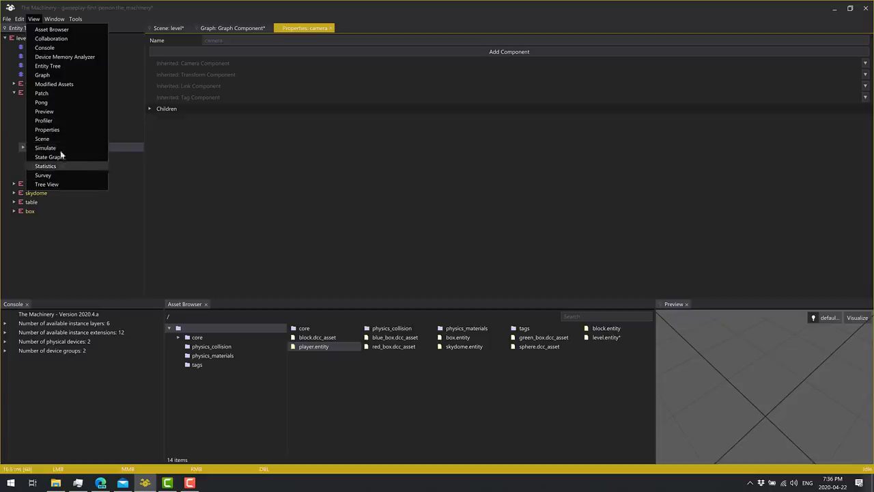
click(54, 39)
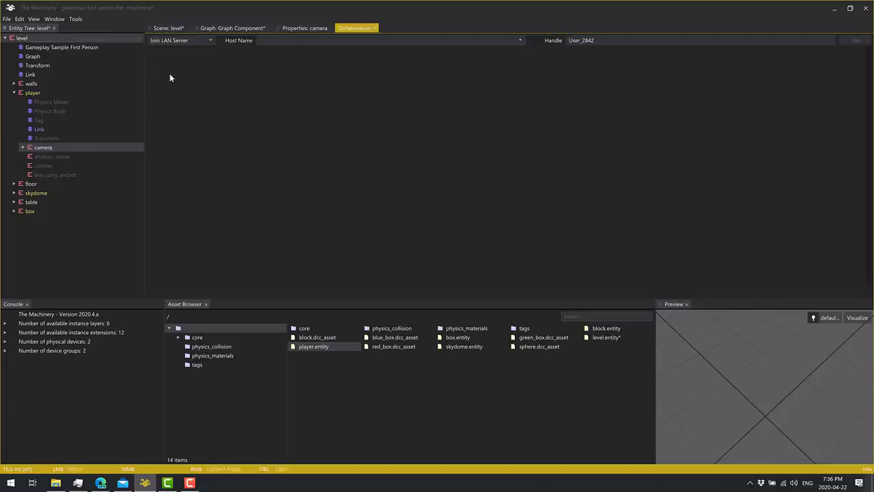
click(376, 29)
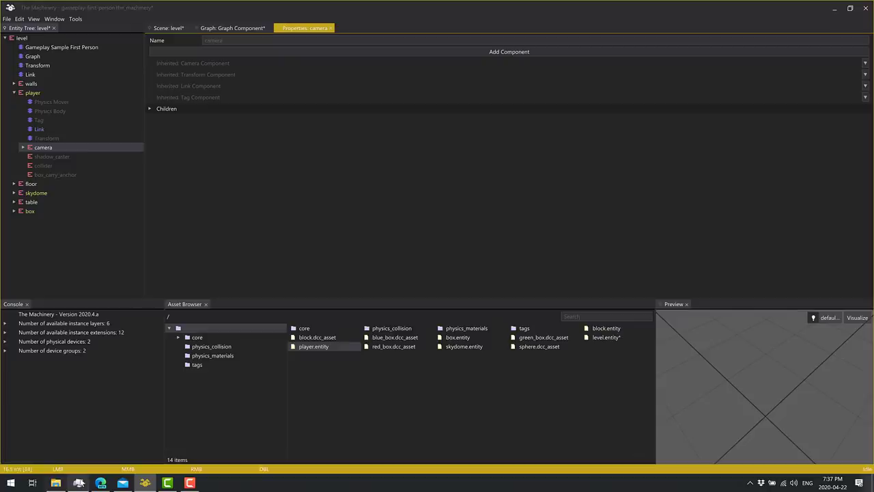
click(56, 483)
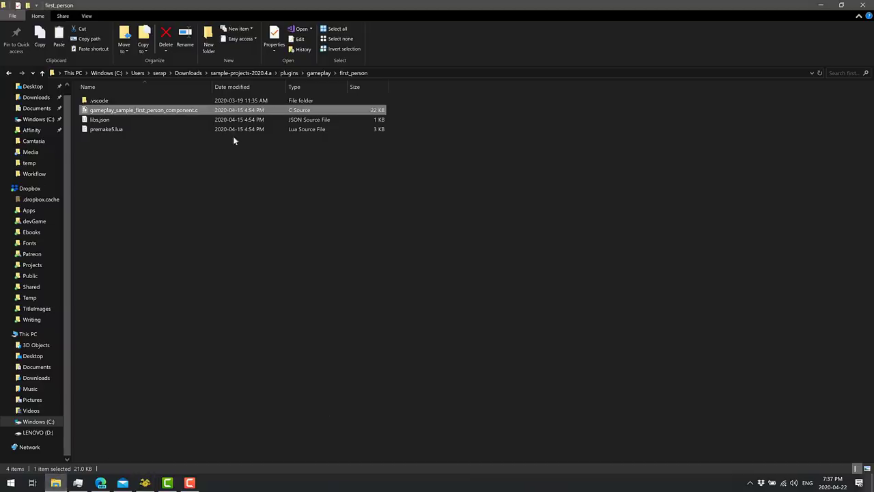
Navigate from Downloads into beta-2020.4.a > samples > plugins > pong_tab.
click(189, 72)
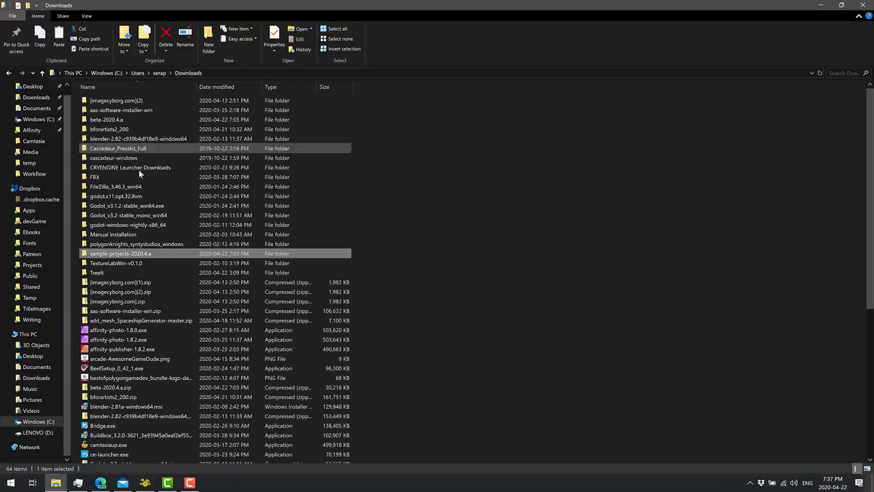
double_click(106, 119)
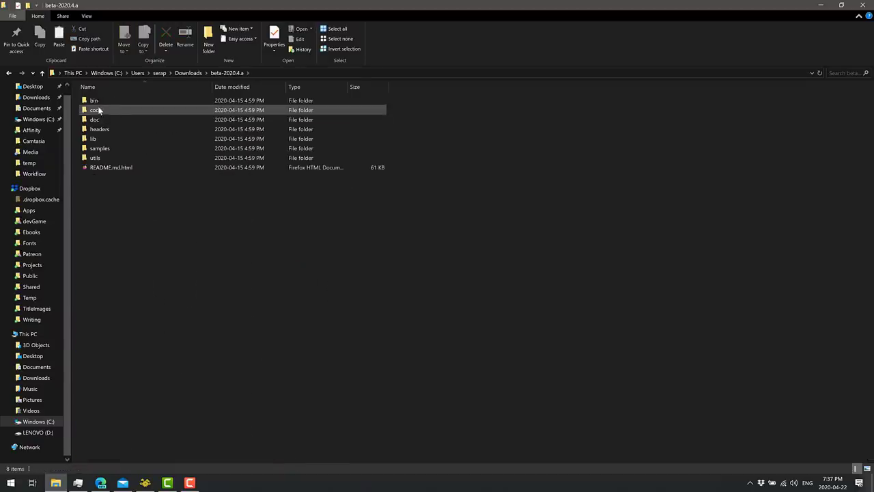
double_click(99, 111)
double_click(99, 111)
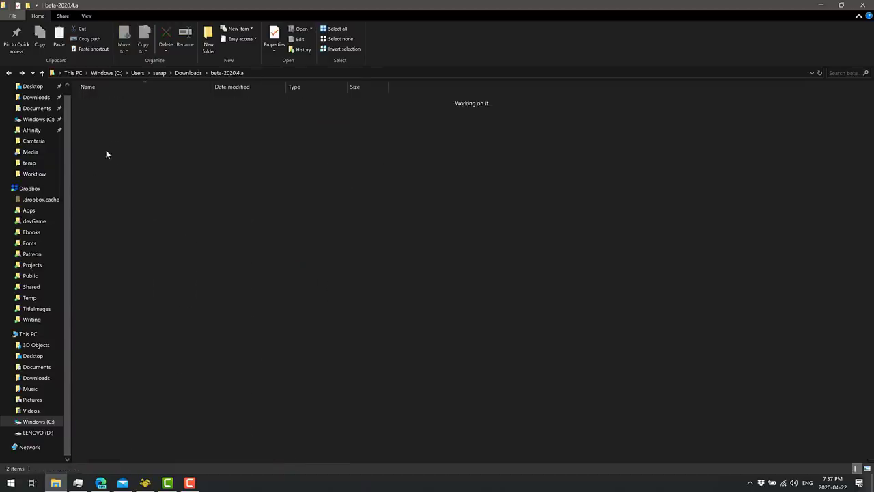
double_click(108, 145)
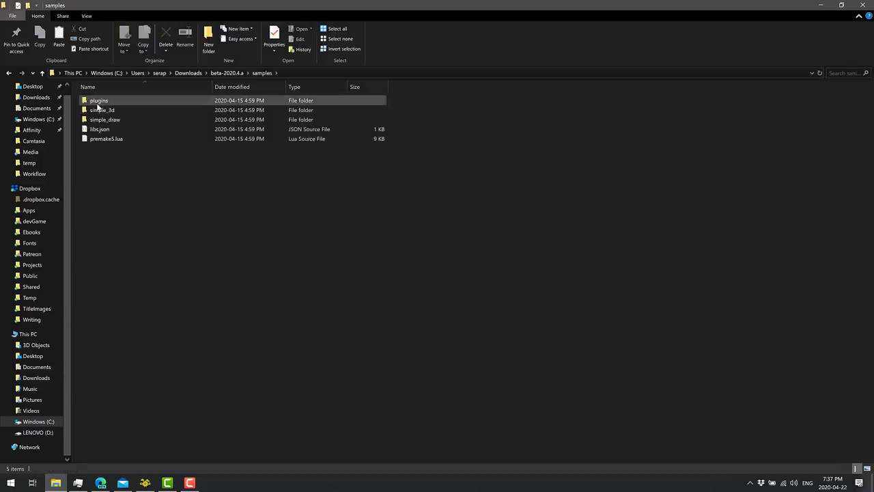
double_click(98, 103)
click(103, 121)
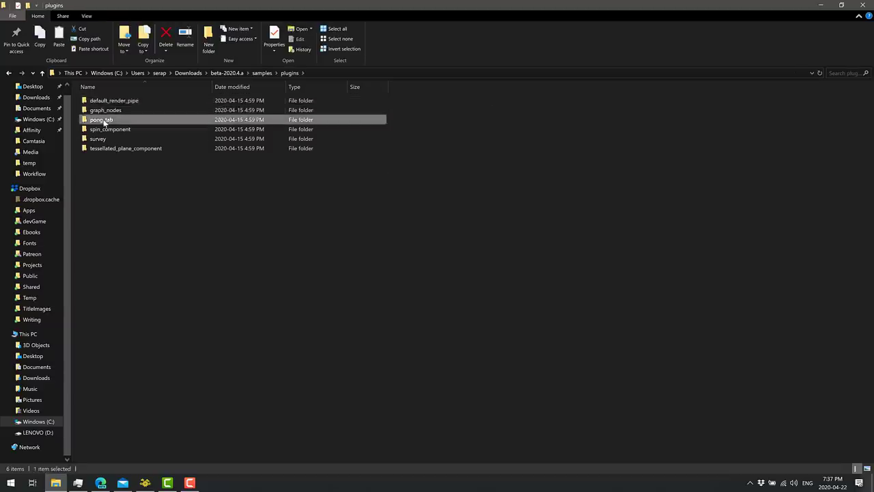
double_click(103, 121)
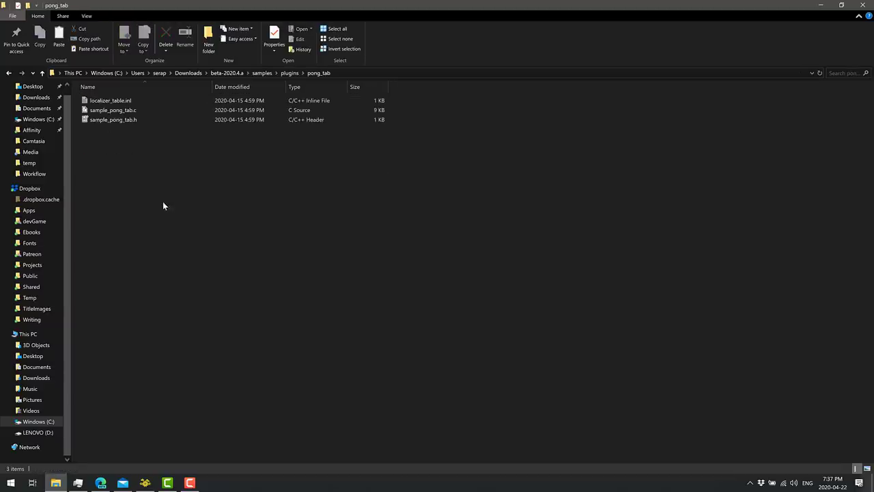
Select sample_pong_tab.c and sample_pong_tab.h together and bring up their context menu.
click(103, 110)
ctrl+click(105, 120)
right_click(105, 119)
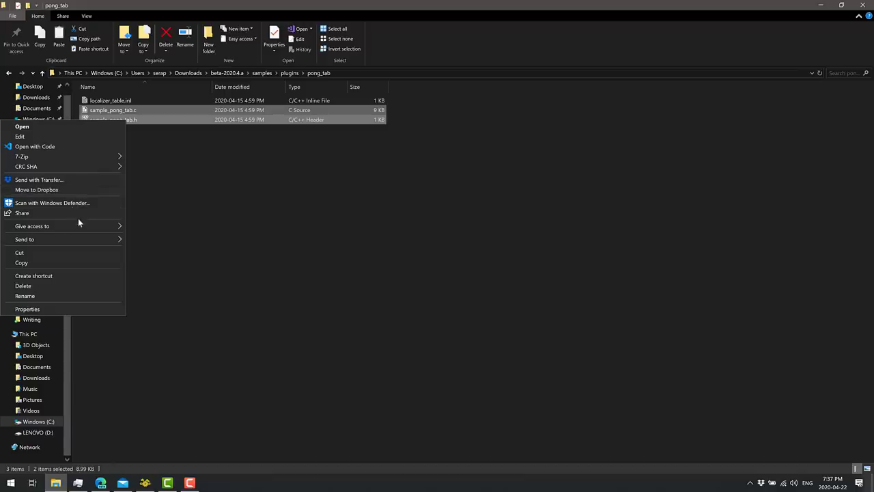
Open sample_pong_tab.c and sample_pong_tab.h with 'Open with Code'.
click(67, 147)
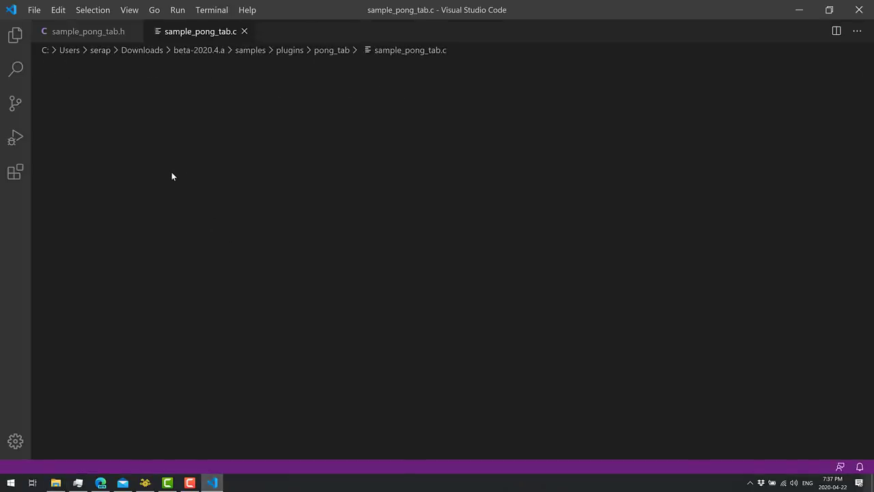
View sample_pong_tab.h and highlight the hash constant and "tm_sample_pong_tab" name on line 4.
click(88, 32)
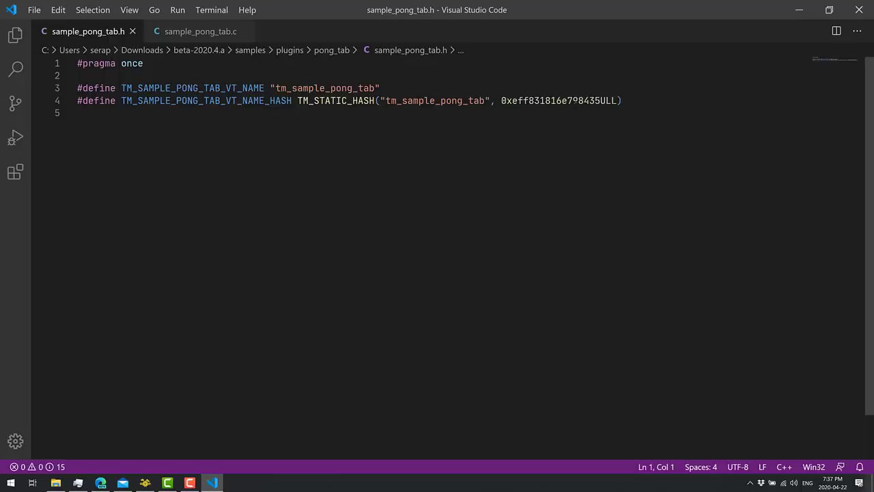
double_click(558, 100)
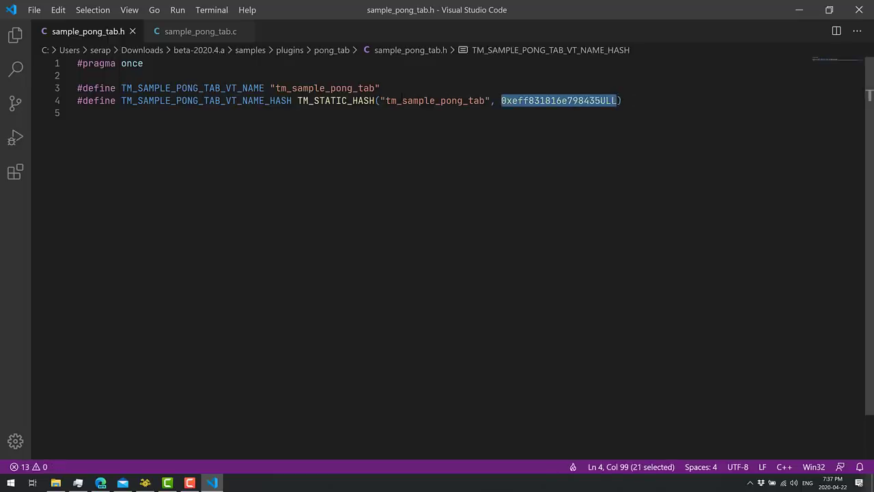
double_click(435, 100)
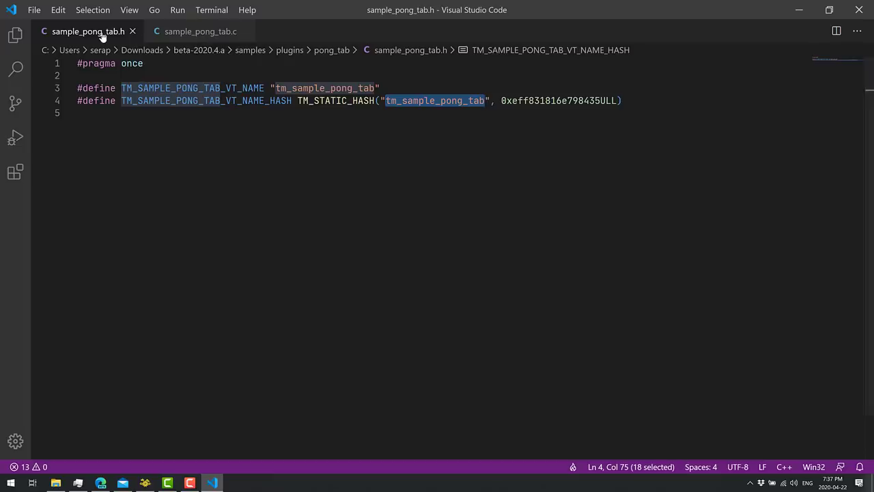
Switch to sample_pong_tab.c and scroll down to select the tab__ui function name.
click(179, 31)
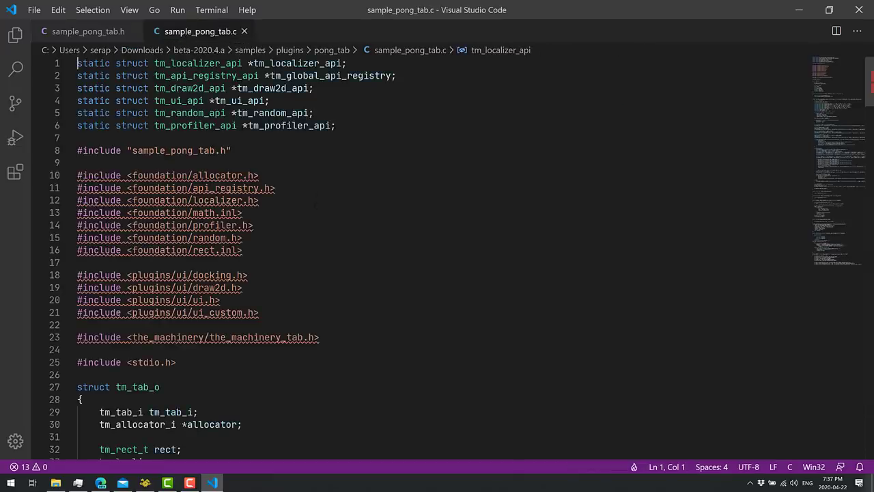
scroll(837, 82, down, 7)
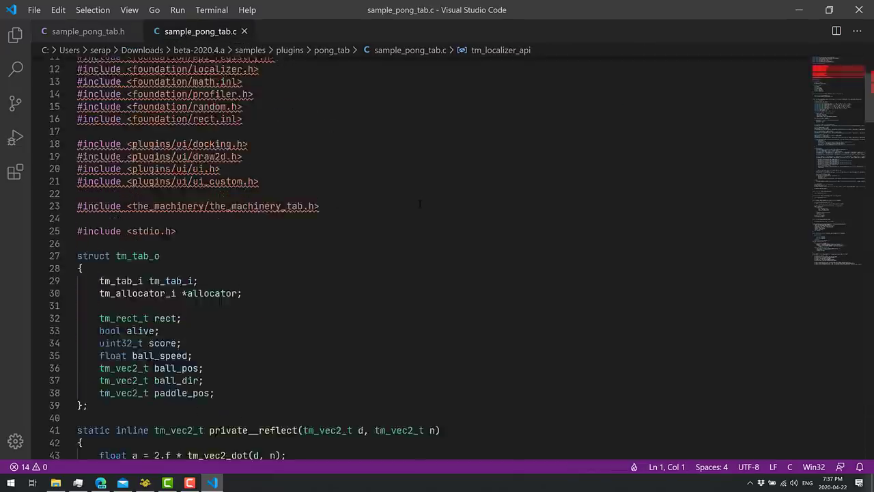
scroll(339, 151, down, 2)
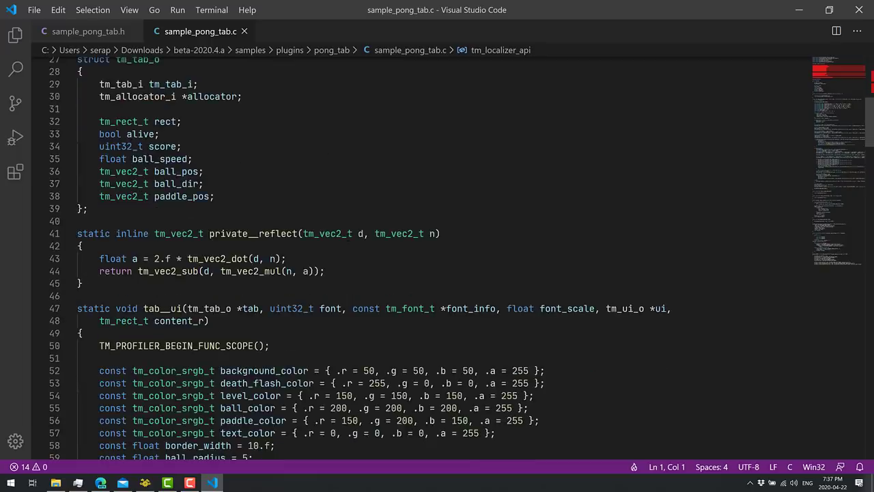
scroll(348, 234, down, 2)
double_click(168, 236)
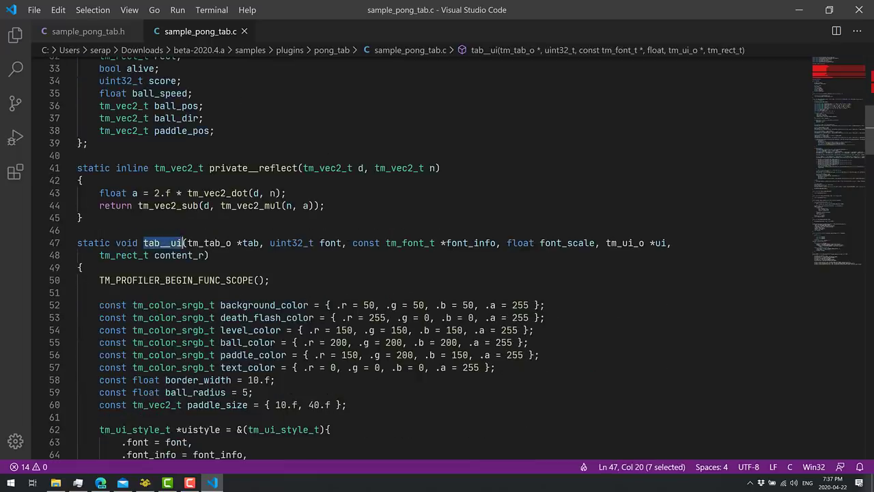
Highlight every use of tm_draw2d_api and read on to the 'Pong' menu name and title.
scroll(343, 232, down, 7)
scroll(344, 232, down, 10)
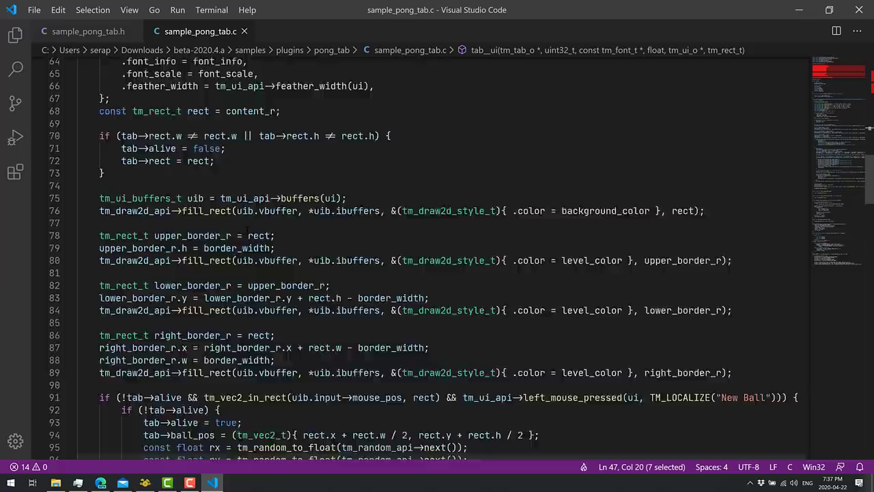
scroll(344, 232, up, 5)
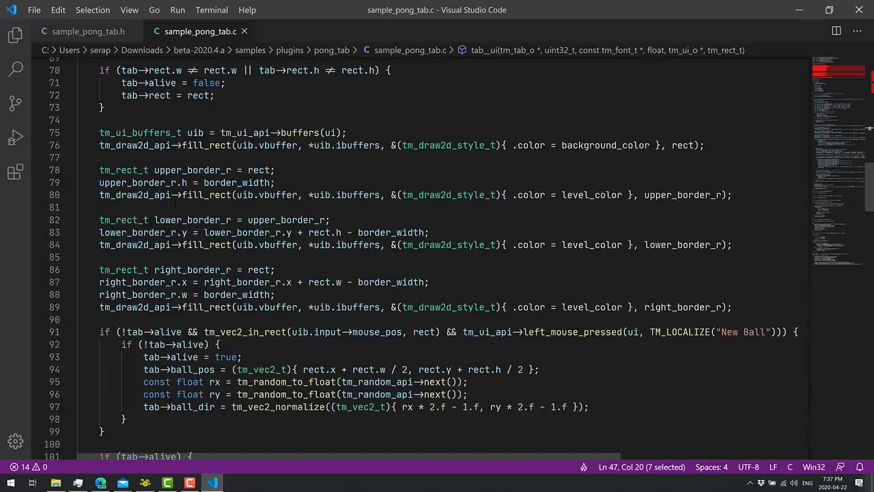
double_click(123, 145)
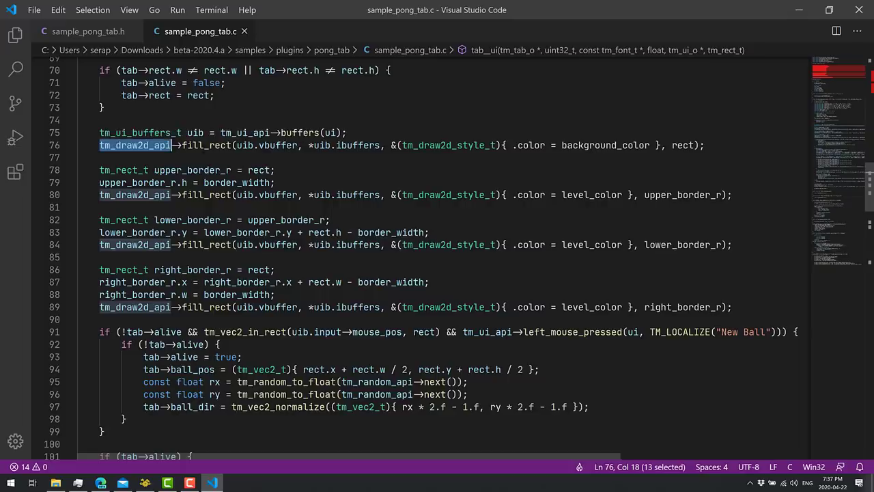
scroll(437, 252, down, 15)
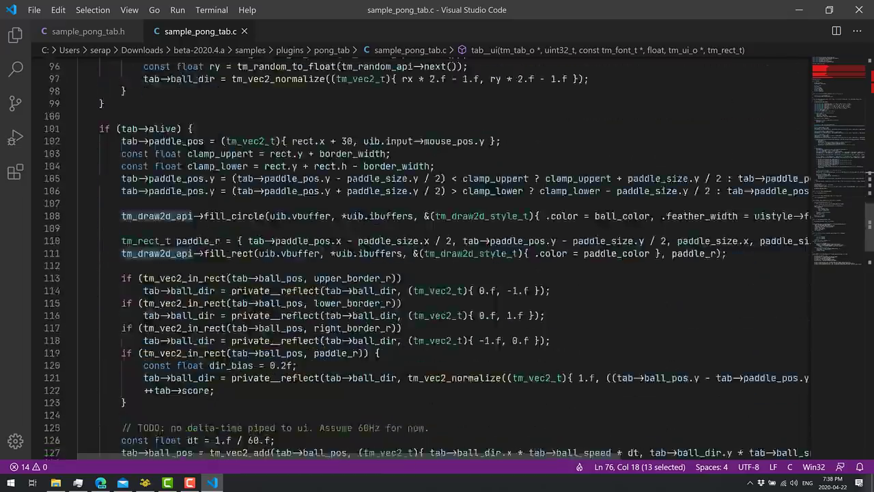
scroll(437, 253, down, 7)
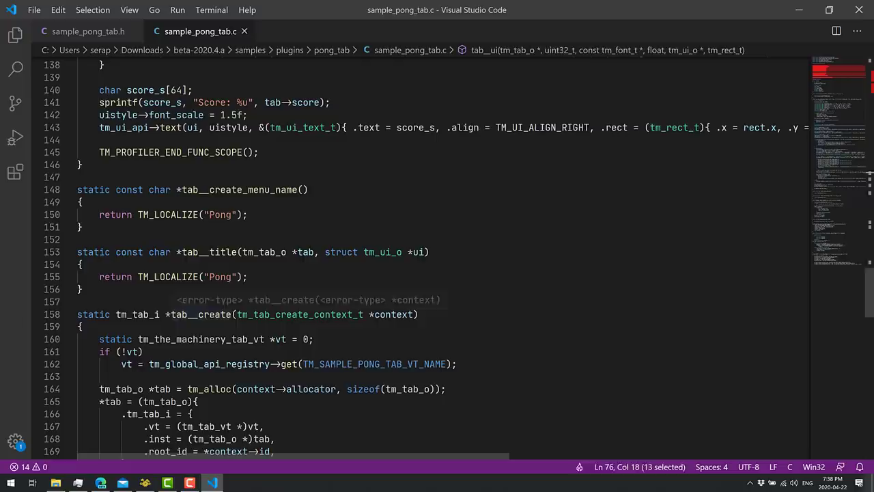
double_click(202, 314)
double_click(210, 252)
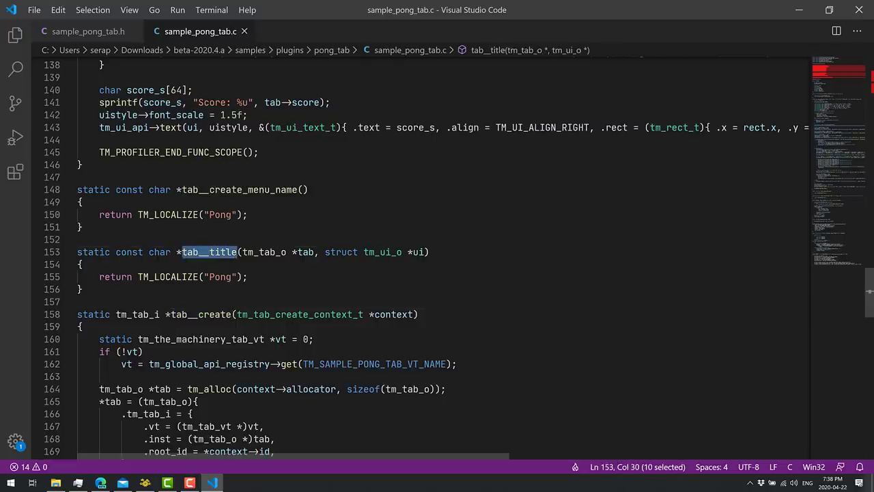
double_click(217, 276)
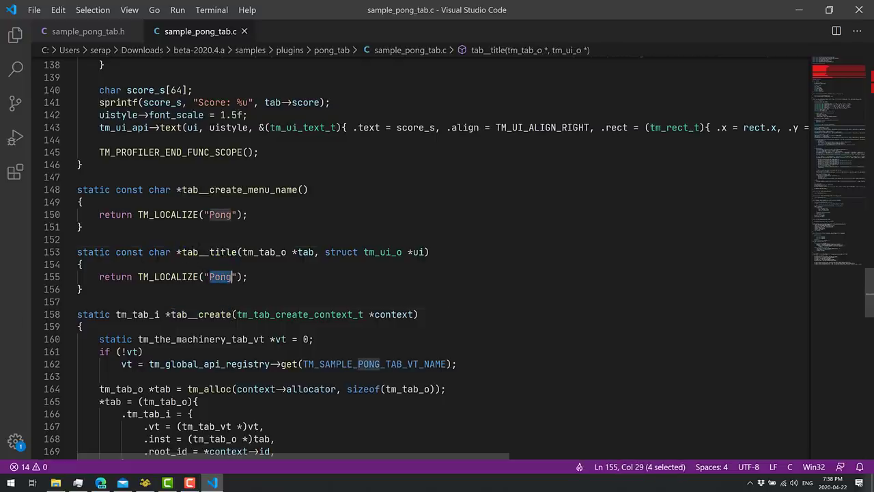
click(80, 201)
double_click(225, 189)
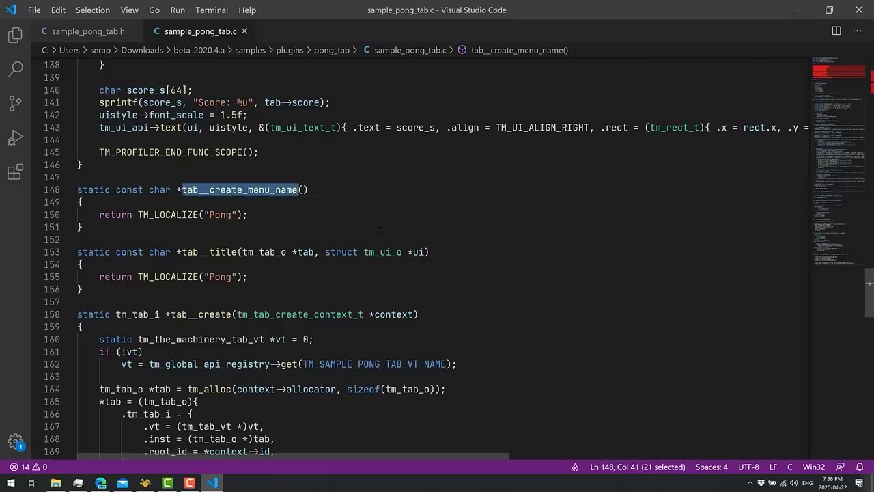
scroll(380, 231, down, 5)
scroll(379, 231, down, 7)
scroll(423, 258, up, 4)
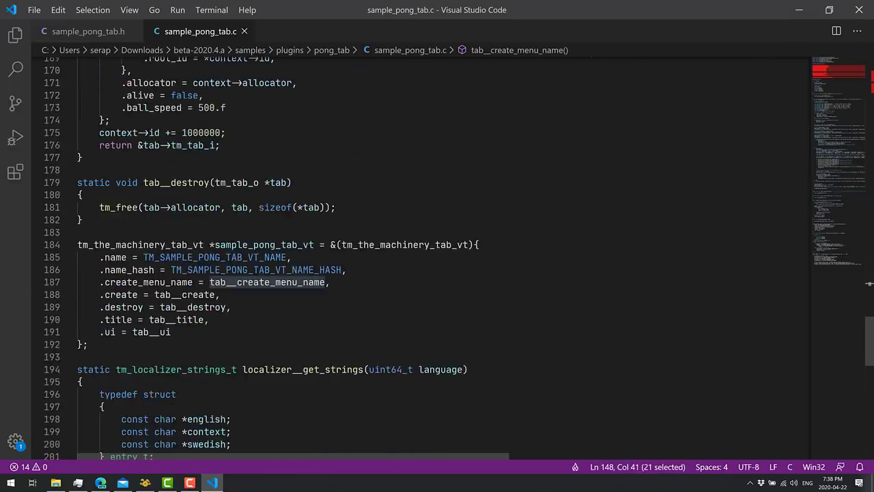
scroll(423, 259, down, 5)
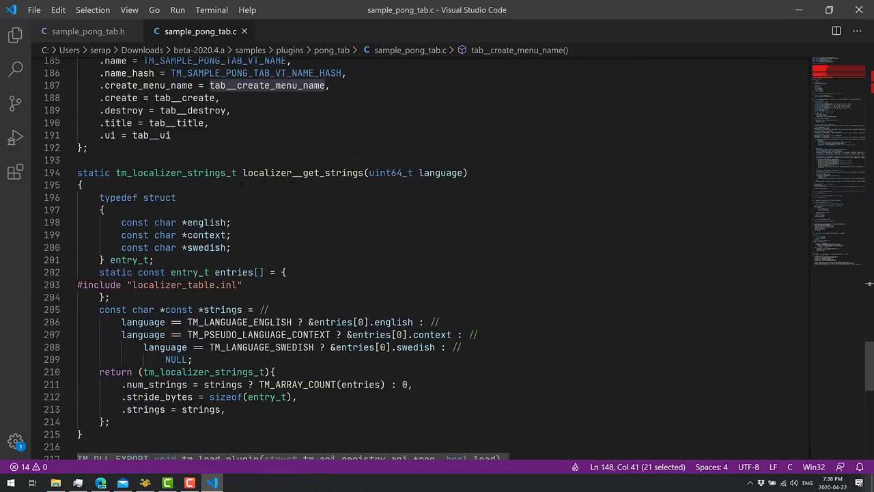
scroll(423, 258, down, 7)
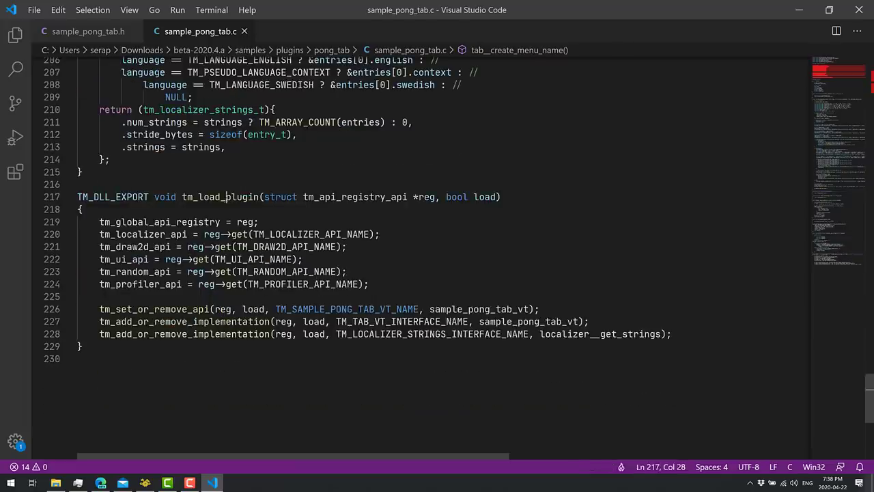
double_click(226, 197)
drag(396, 283, 99, 222)
click(183, 259)
click(476, 272)
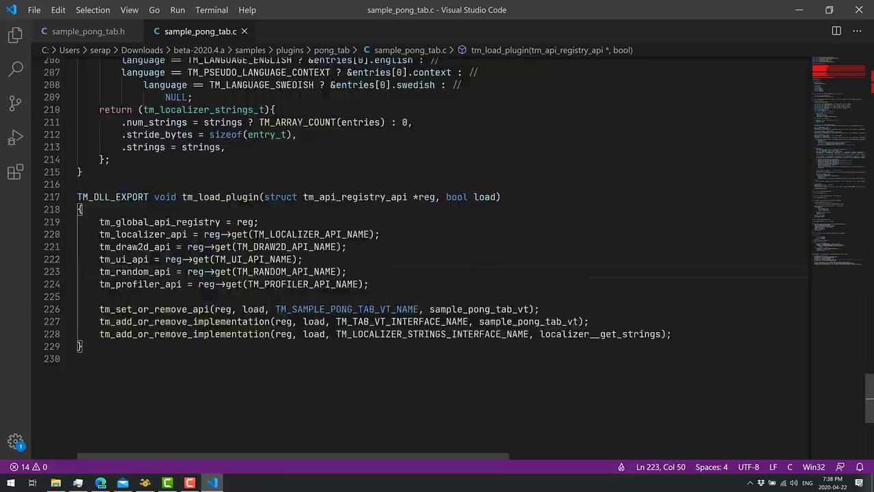
scroll(476, 274, up, 20)
scroll(476, 276, down, 20)
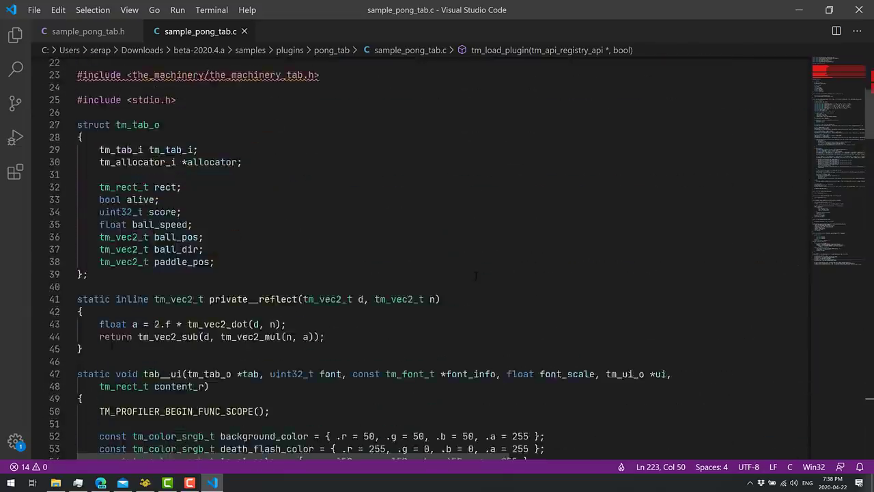
scroll(468, 274, up, 9)
scroll(468, 273, up, 20)
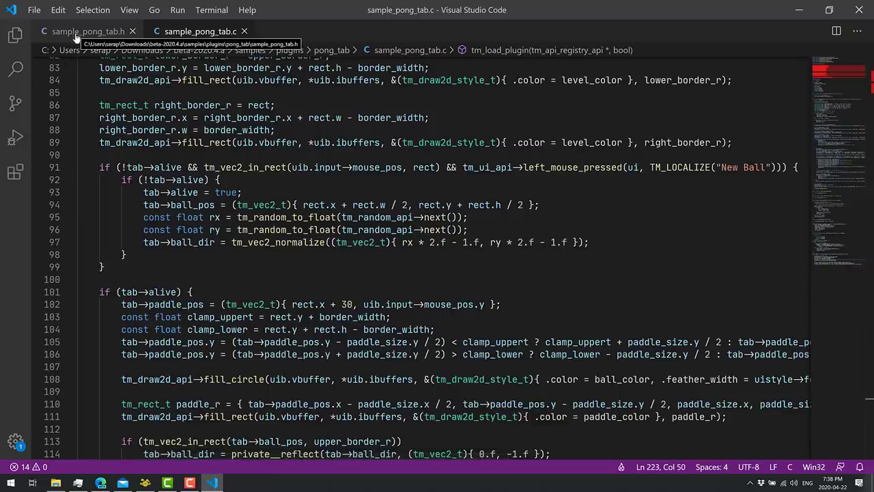
click(56, 483)
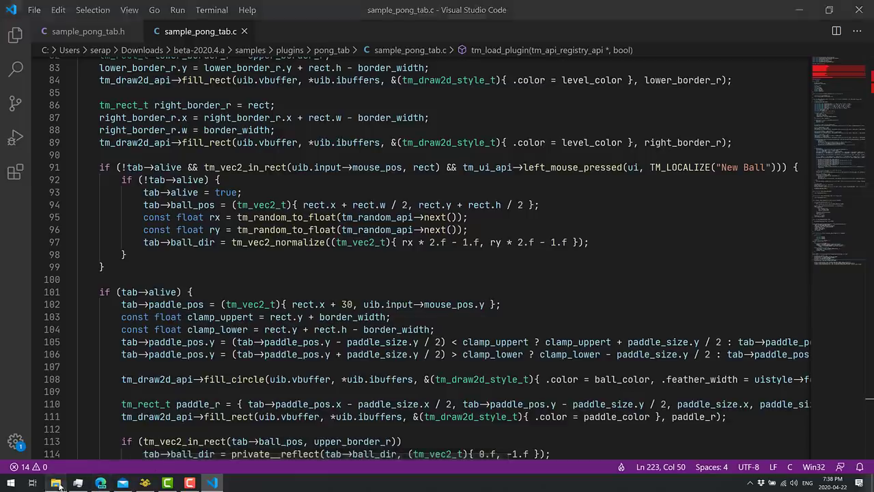
Open spin_component.c from the plugins' spin_component folder in Visual Studio Code.
click(280, 74)
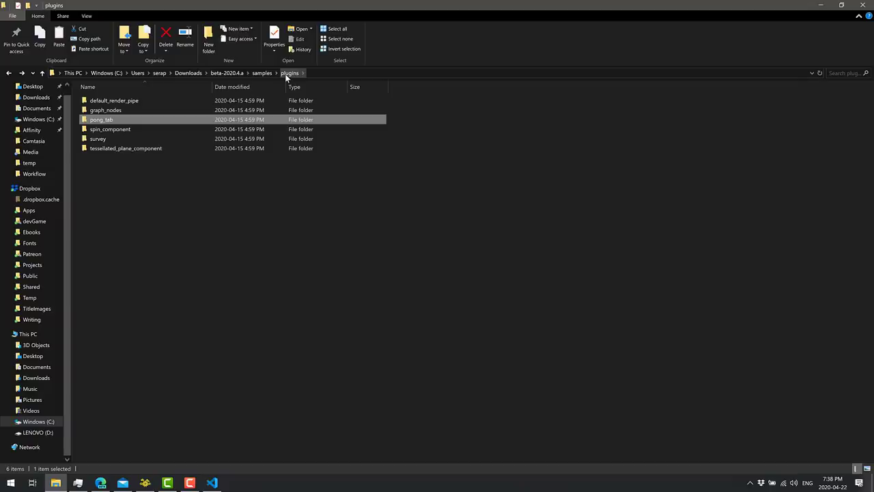
click(111, 129)
double_click(110, 130)
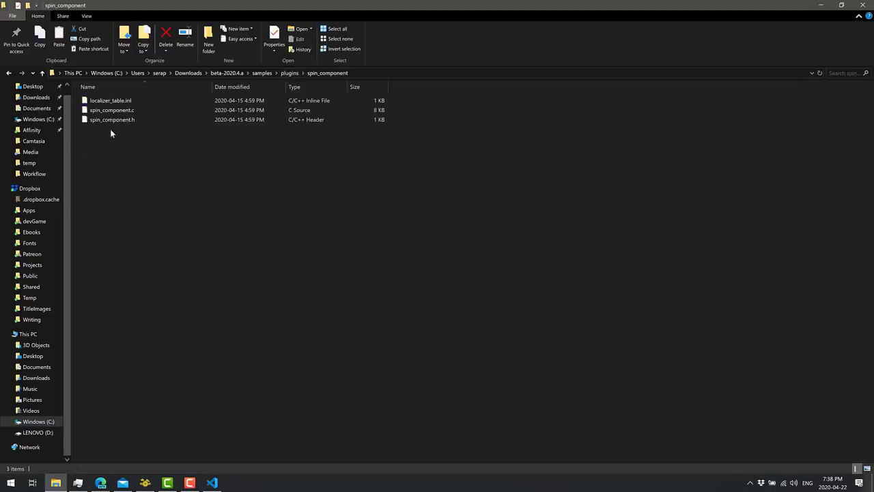
click(116, 111)
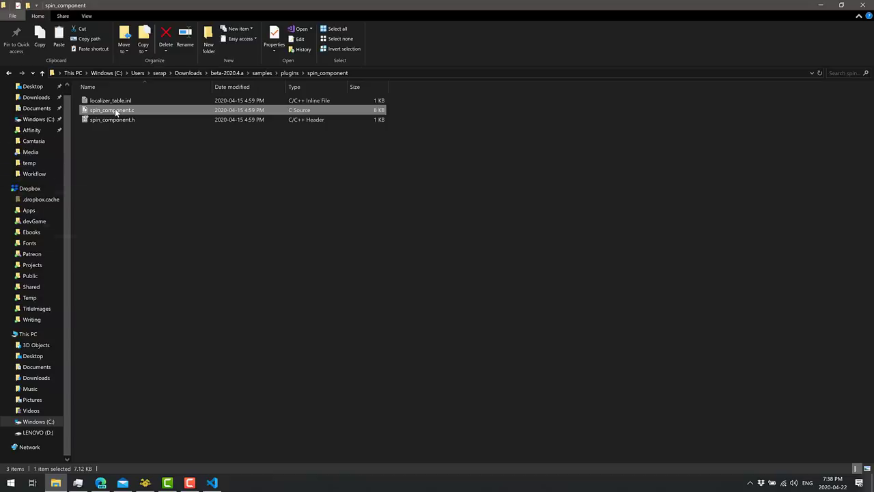
right_click(116, 112)
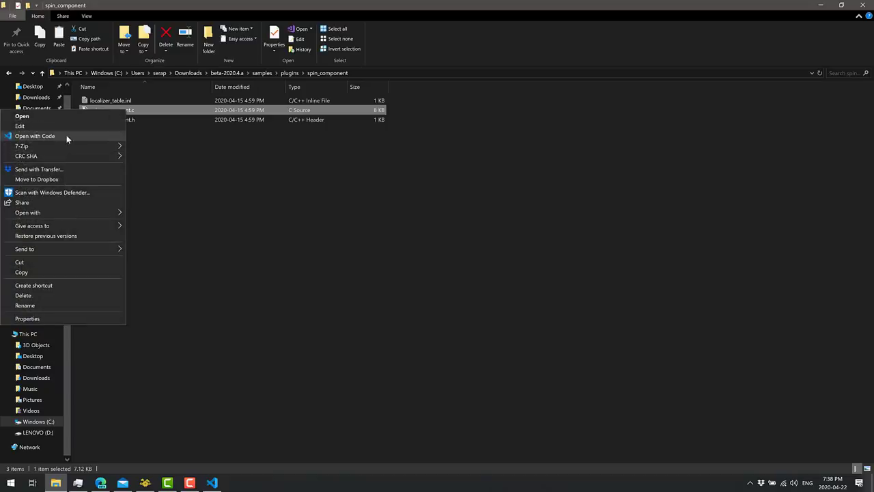
click(67, 136)
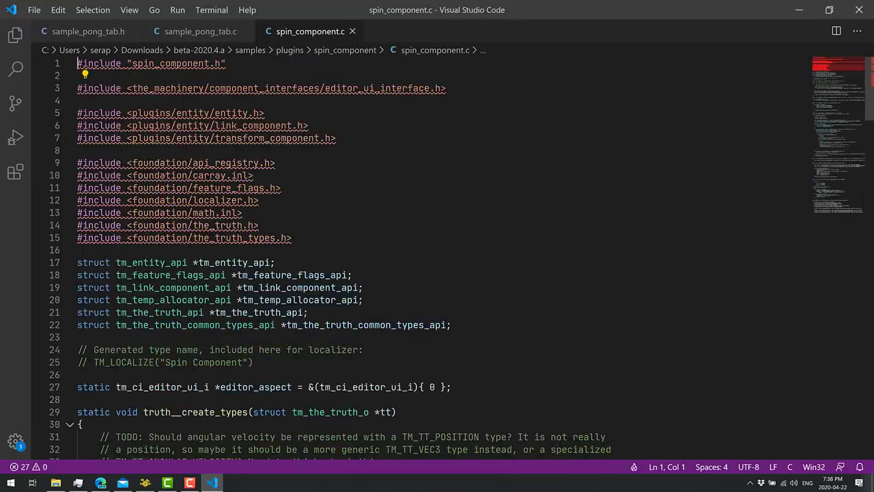
click(275, 262)
scroll(274, 262, down, 7)
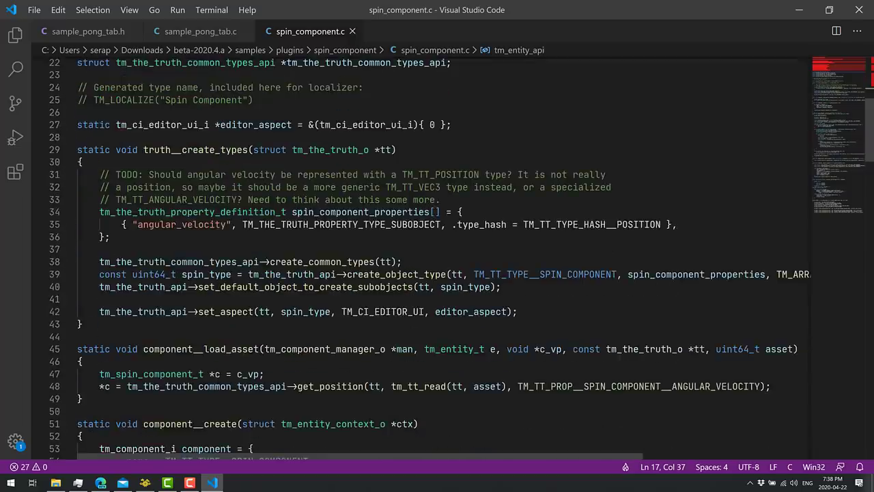
scroll(209, 187, down, 2)
click(260, 282)
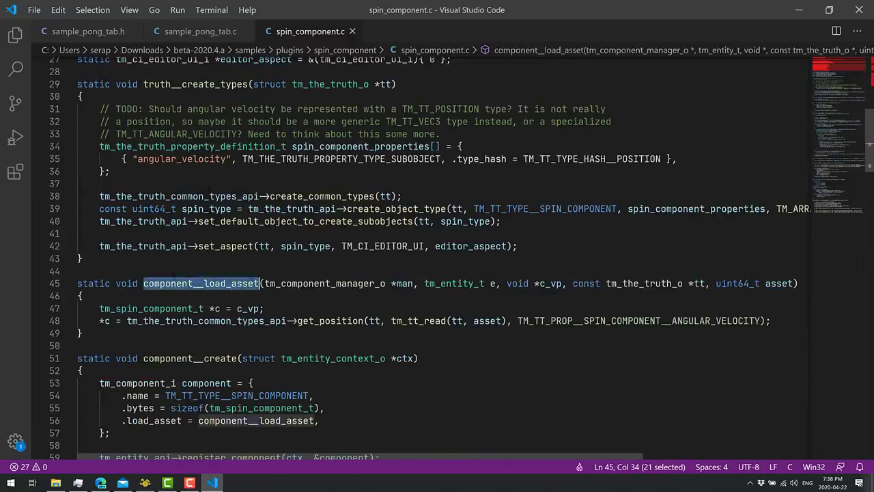
scroll(437, 273, down, 4)
click(172, 226)
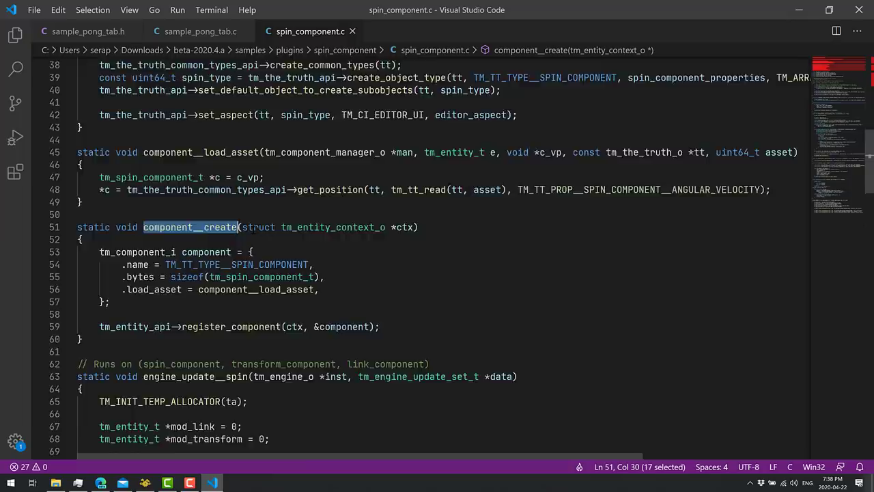
scroll(253, 229, down, 4)
double_click(195, 245)
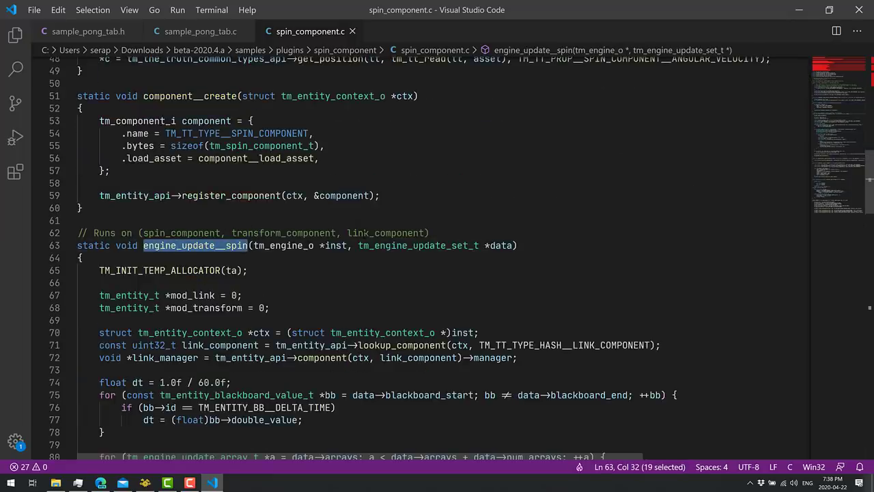
scroll(364, 234, down, 15)
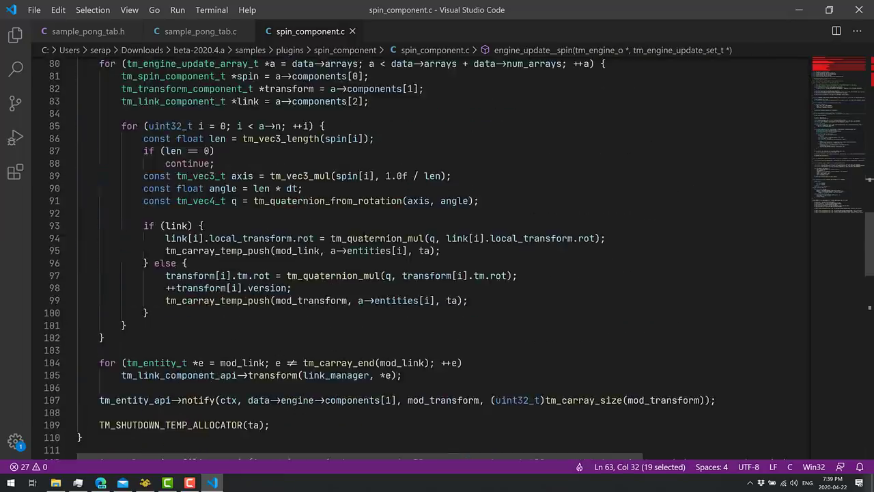
scroll(363, 234, down, 12)
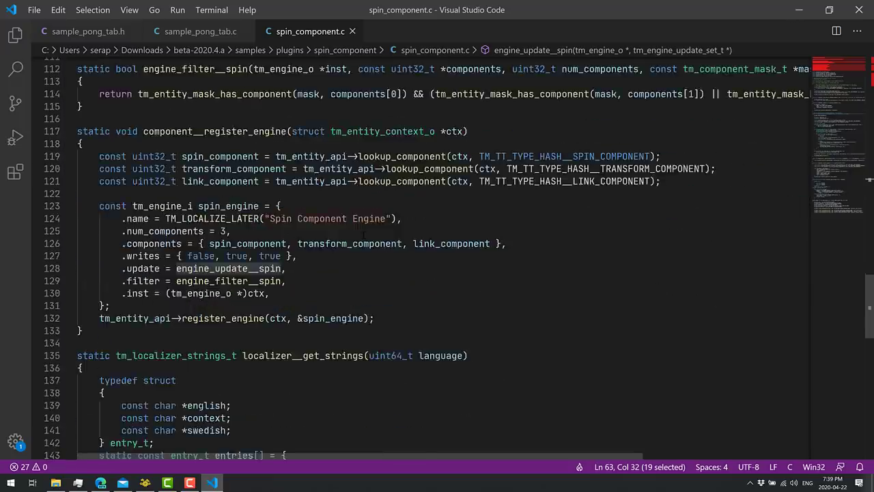
scroll(363, 234, down, 7)
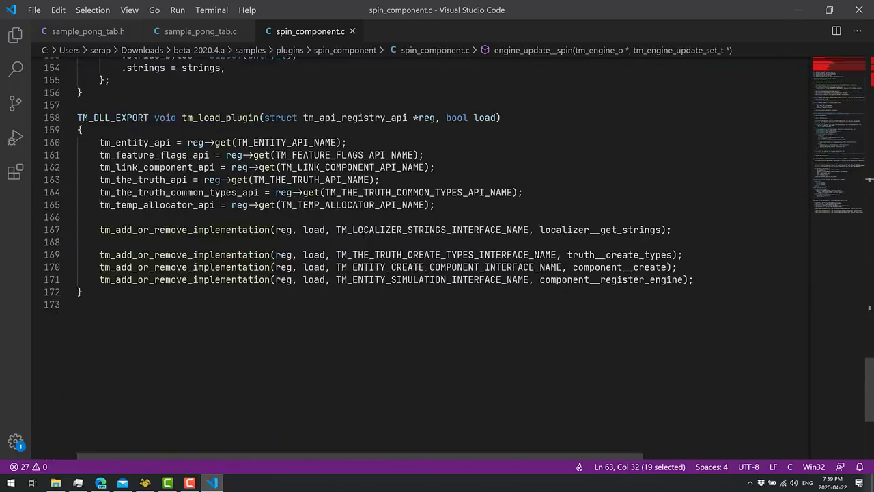
Bring The Machinery to the front and glance at the recent projects list.
click(144, 482)
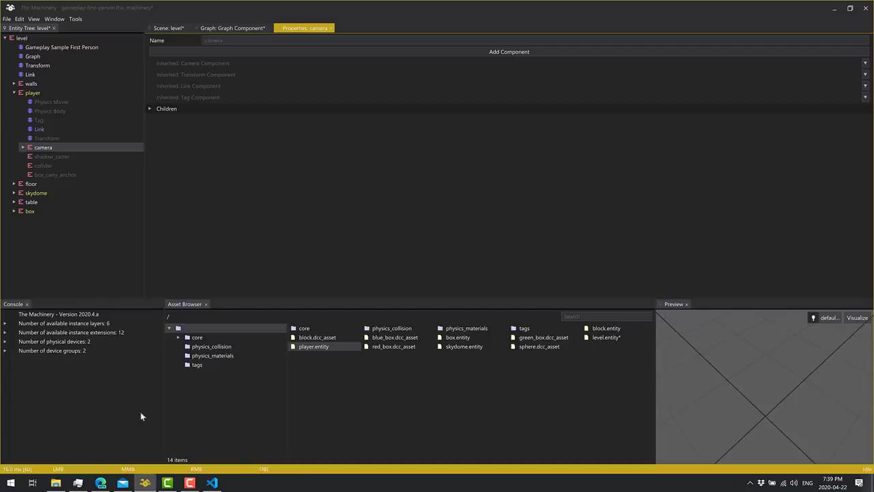
click(7, 18)
mouse_move(13, 47)
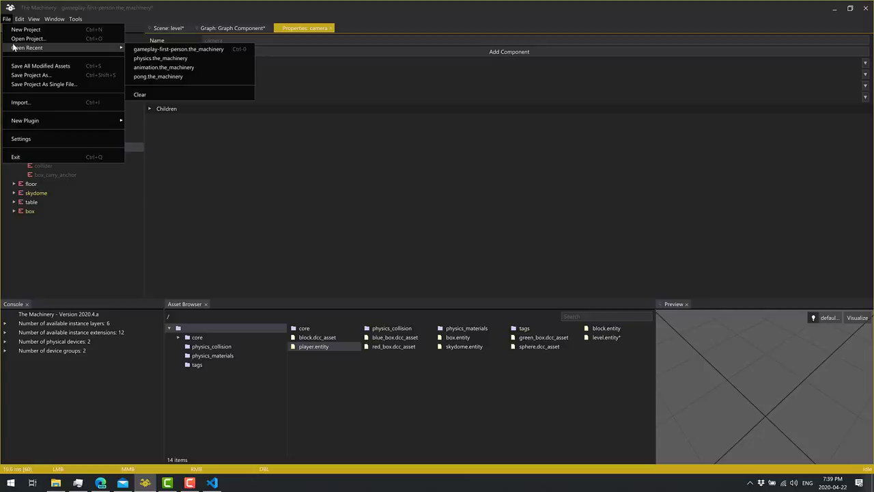
click(270, 84)
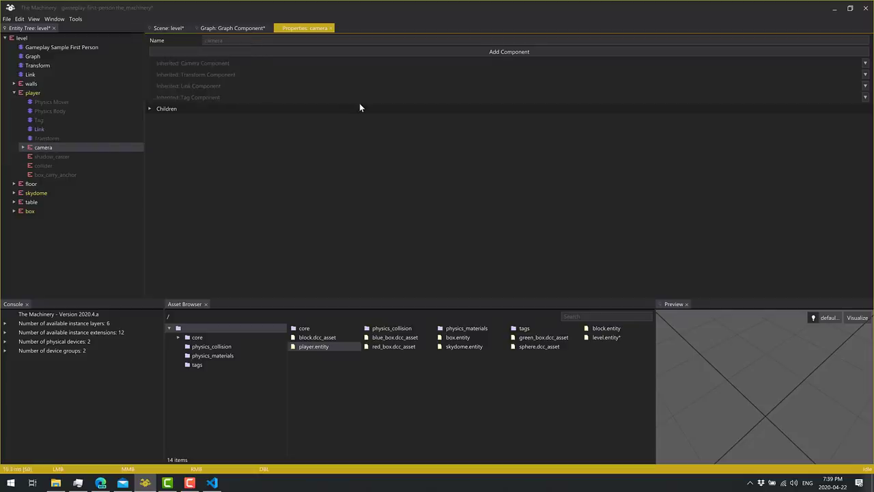
Show the level's 3D scene near the table, select skydome, and list recent projects.
click(168, 28)
right_drag(532, 162, 328, 176)
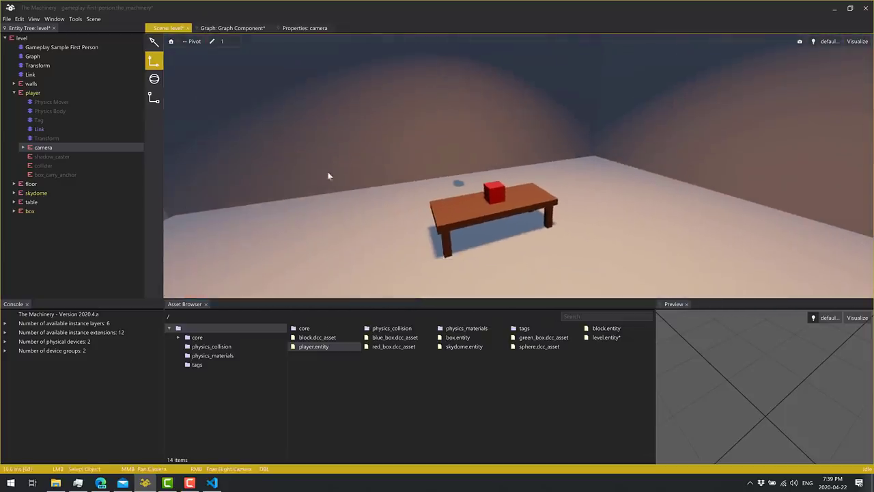
click(44, 192)
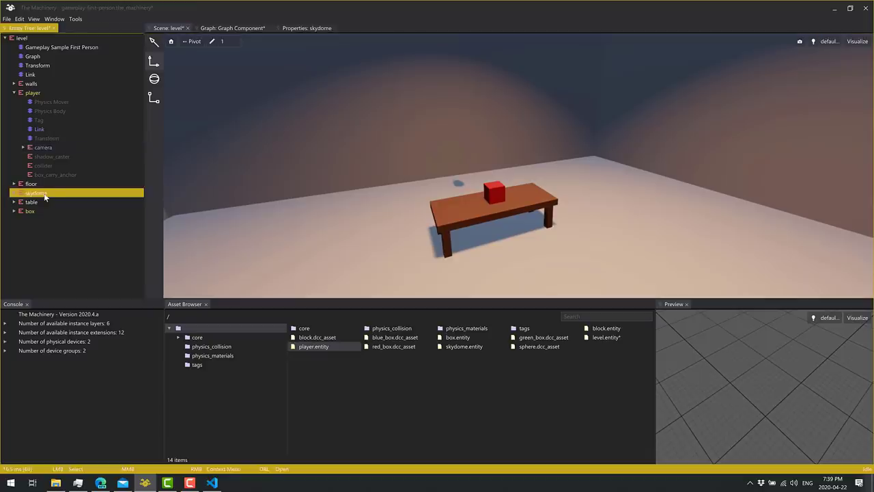
click(7, 19)
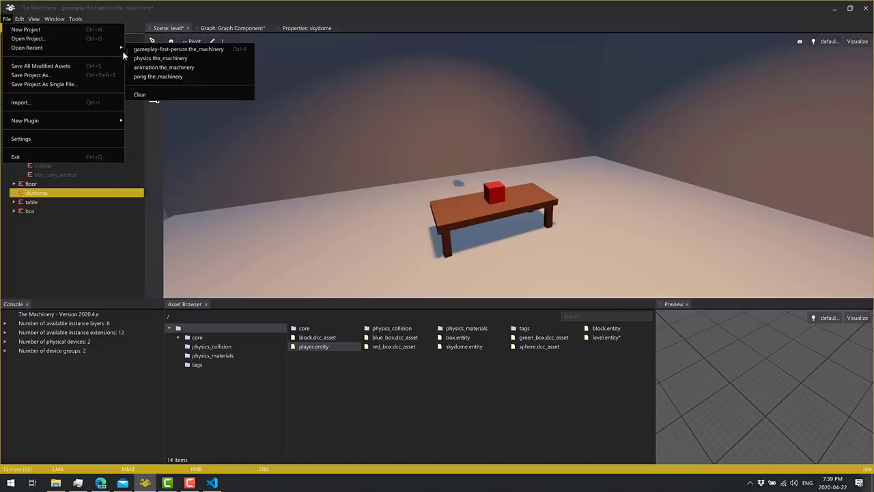
Load the animation project's test-scene without saving, then fly to and select the xbot character.
click(169, 50)
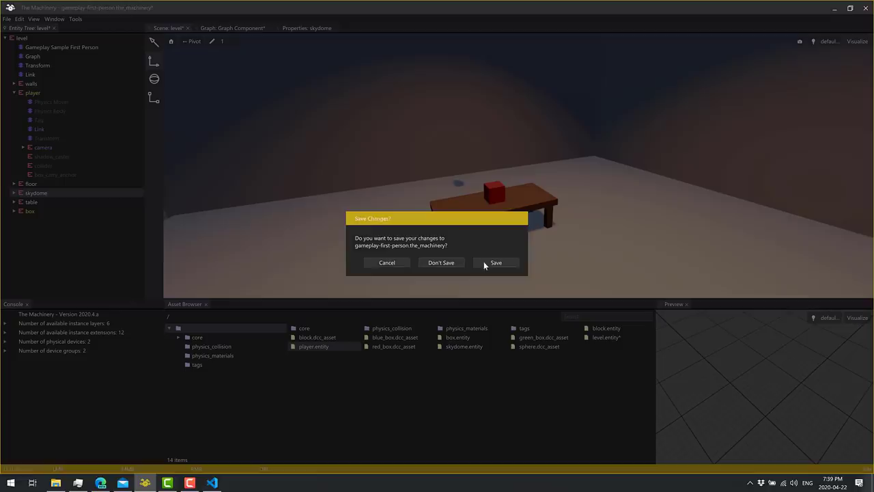
click(382, 263)
click(6, 20)
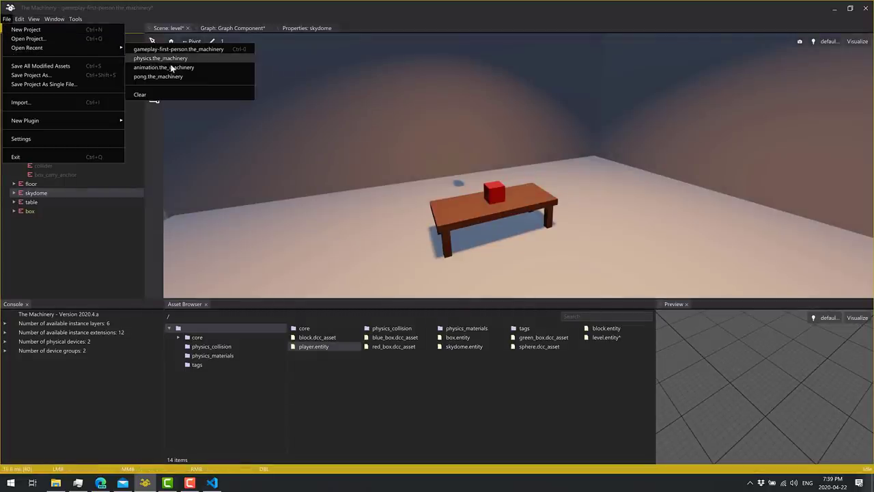
click(159, 76)
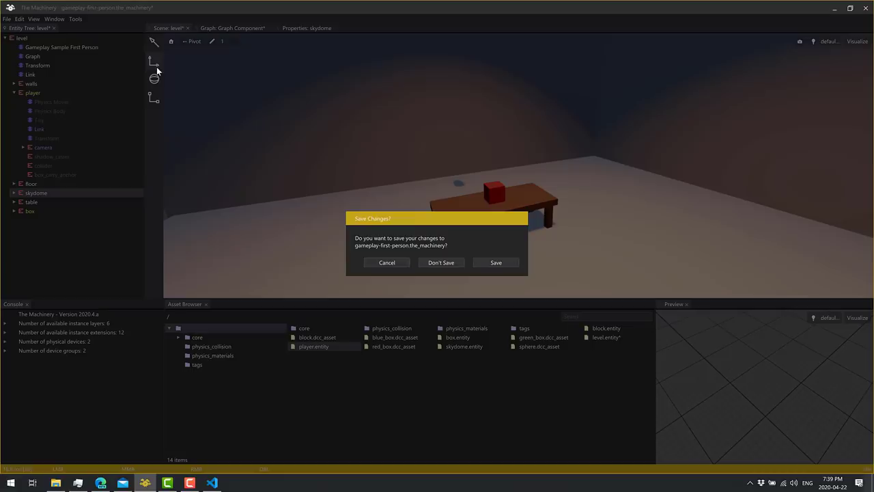
click(433, 262)
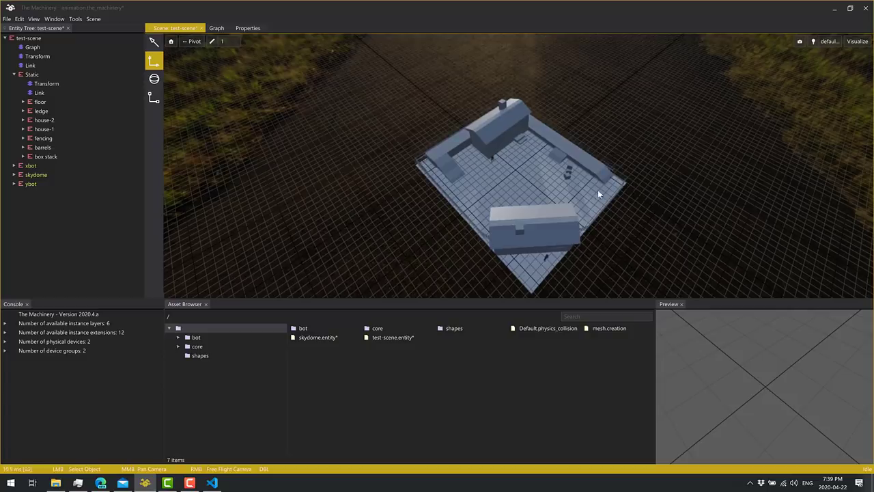
right_drag(573, 199, 523, 203)
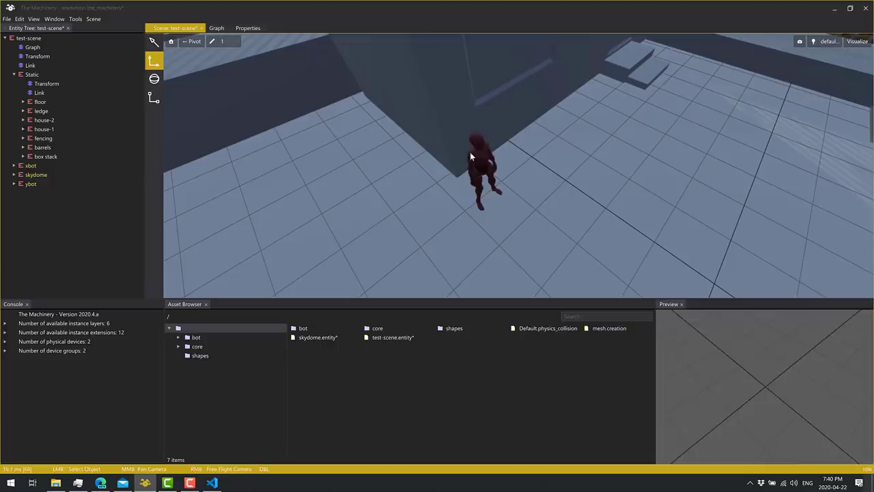
click(487, 159)
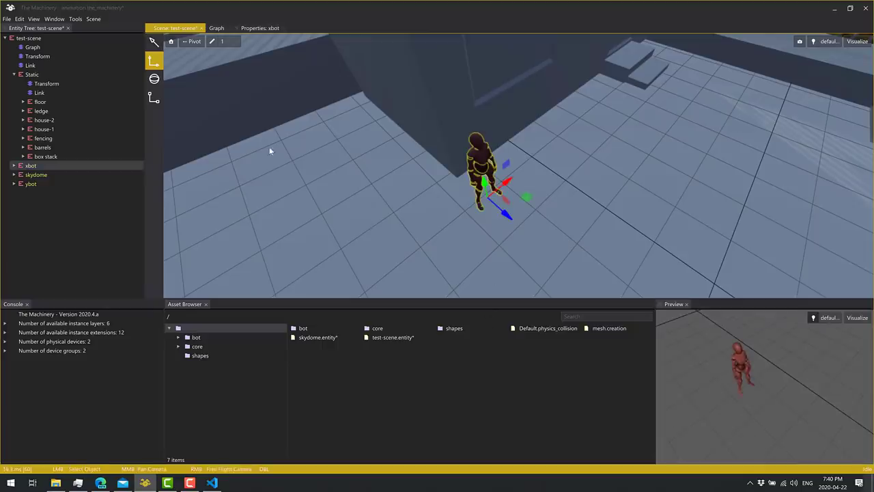
Dock xbot's properties in a narrow right pane beside a widened graph view, reselecting xbot.
click(259, 28)
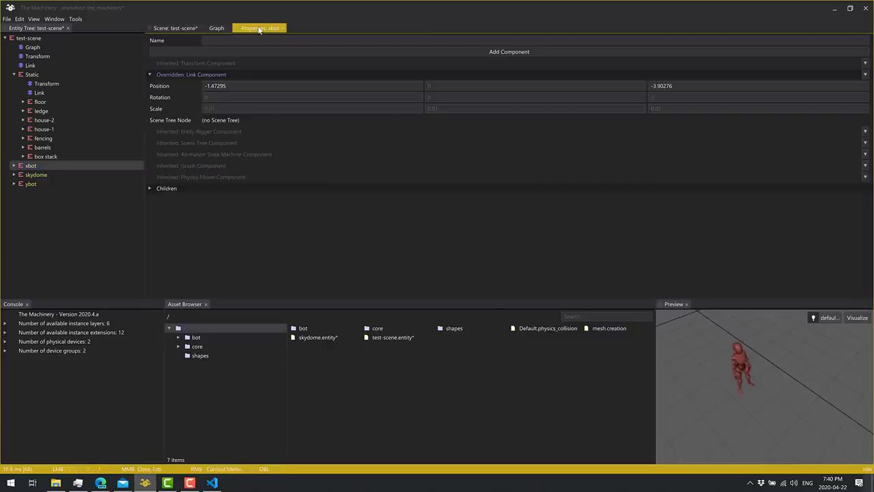
drag(297, 30, 859, 249)
drag(462, 28, 861, 244)
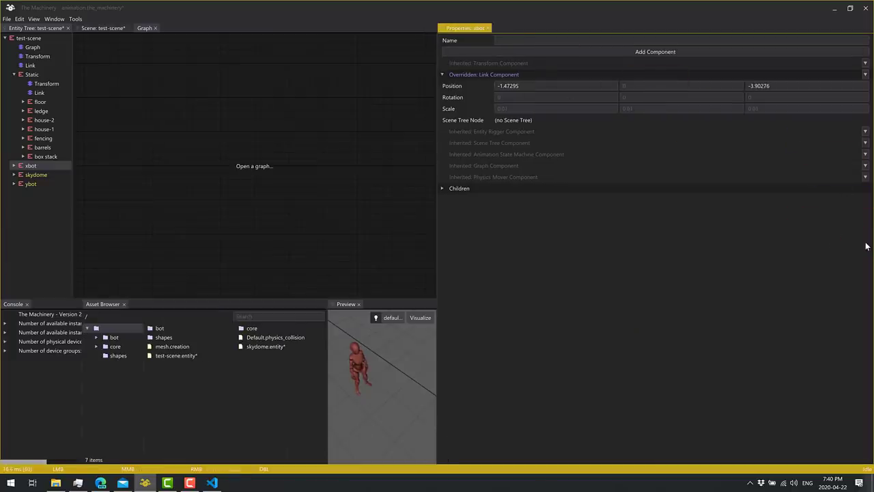
drag(461, 28, 280, 172)
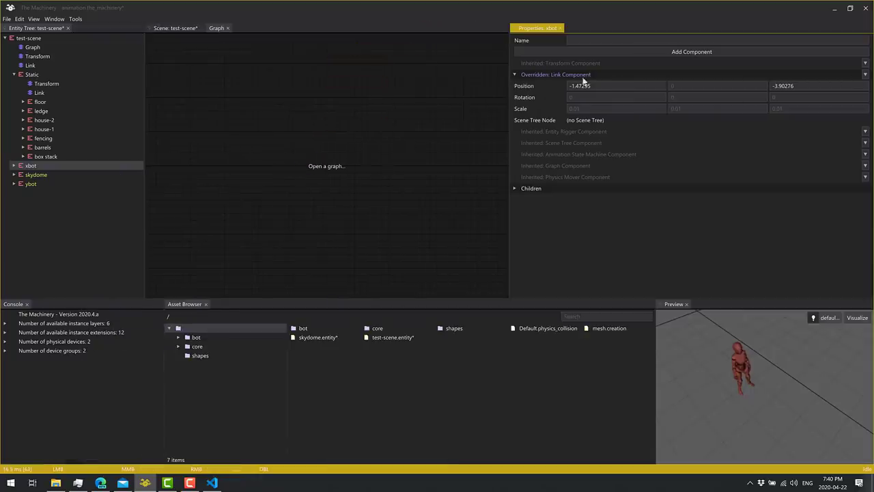
drag(509, 195, 683, 157)
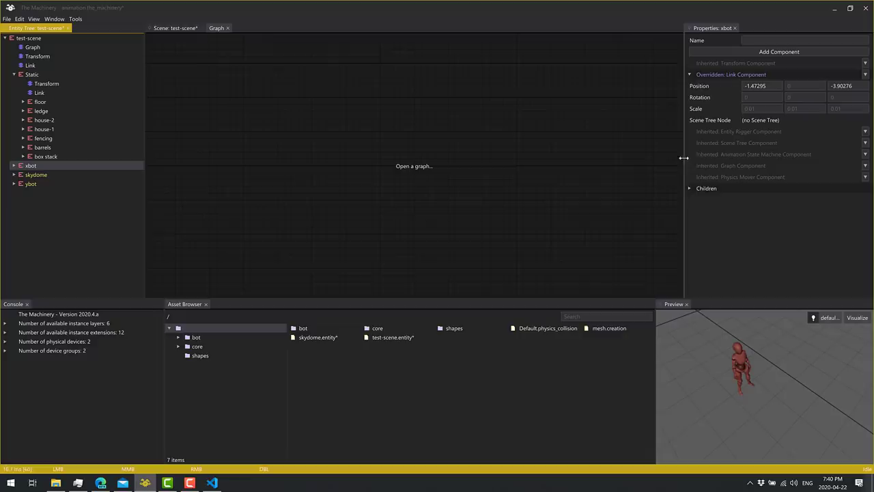
click(36, 168)
Collapse the Link Component, override xbot's Graph Component, and open its node graph for editing.
click(168, 28)
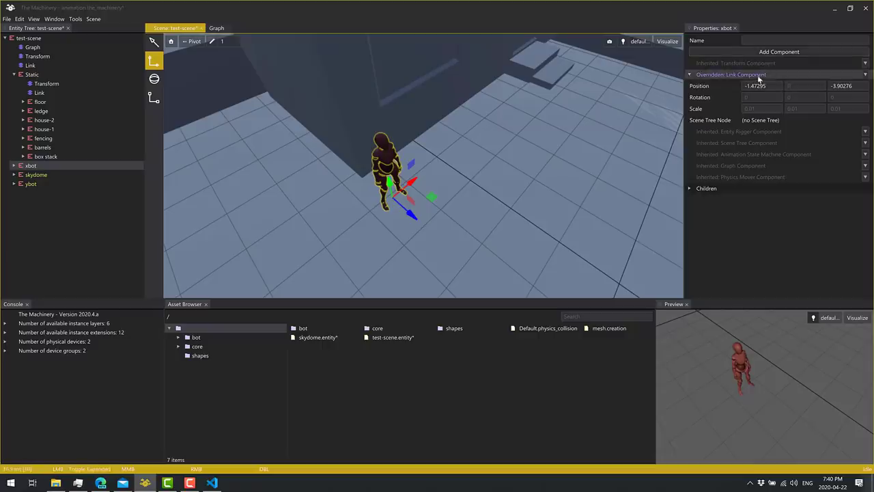
click(865, 75)
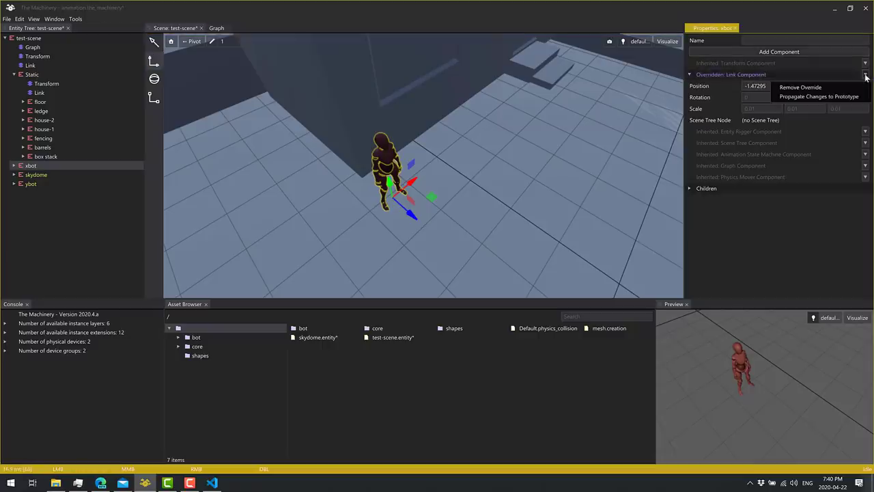
click(688, 74)
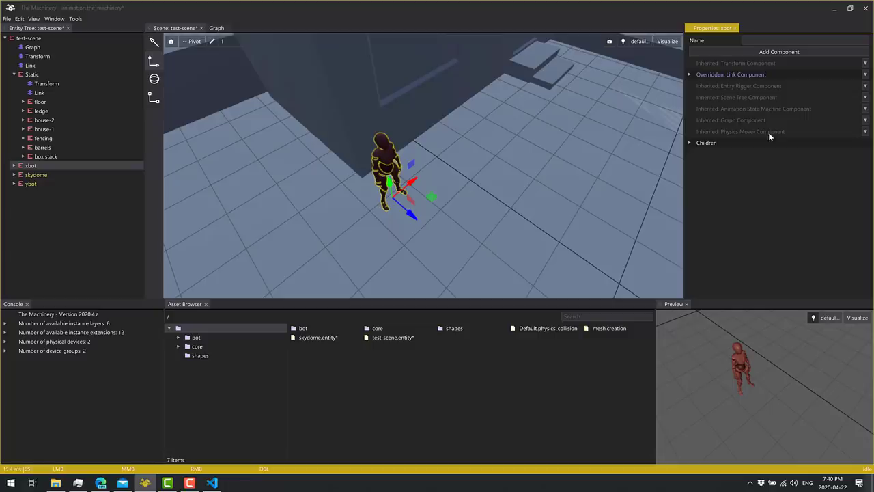
click(865, 119)
click(812, 132)
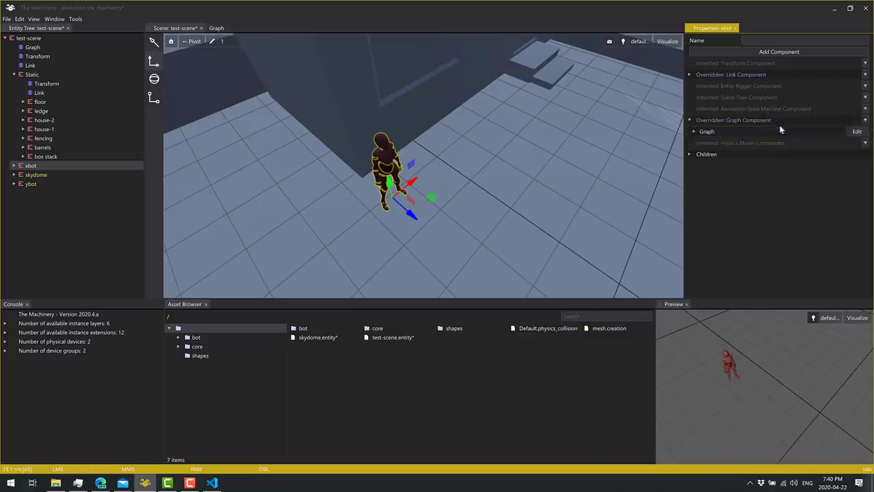
double_click(779, 131)
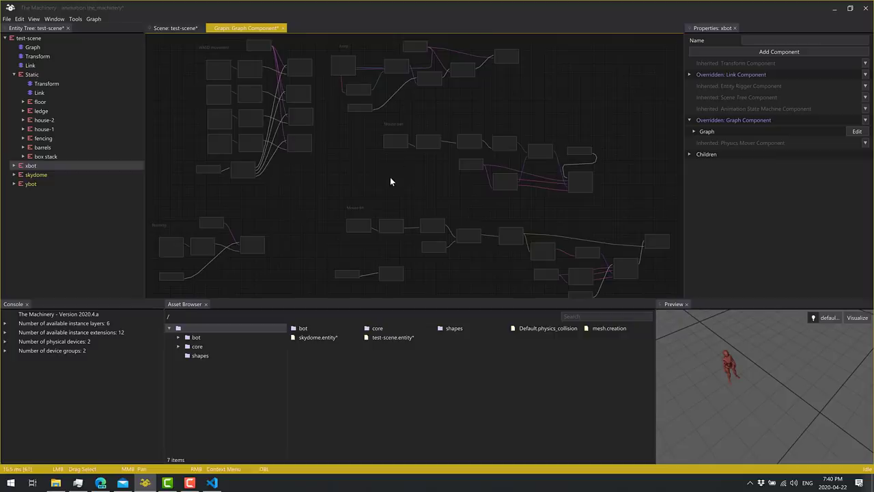
Run a test-scene simulation with W making xbot run, then return to xbot's node graph.
scroll(387, 182, up, 3)
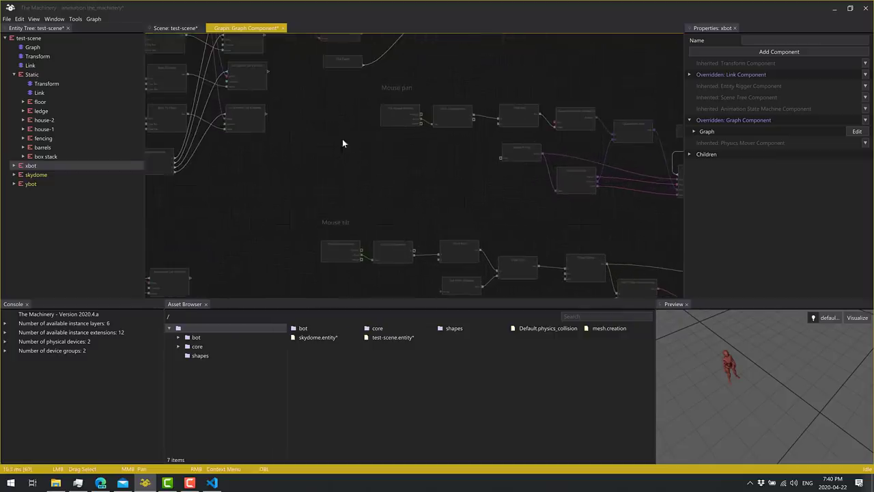
click(75, 19)
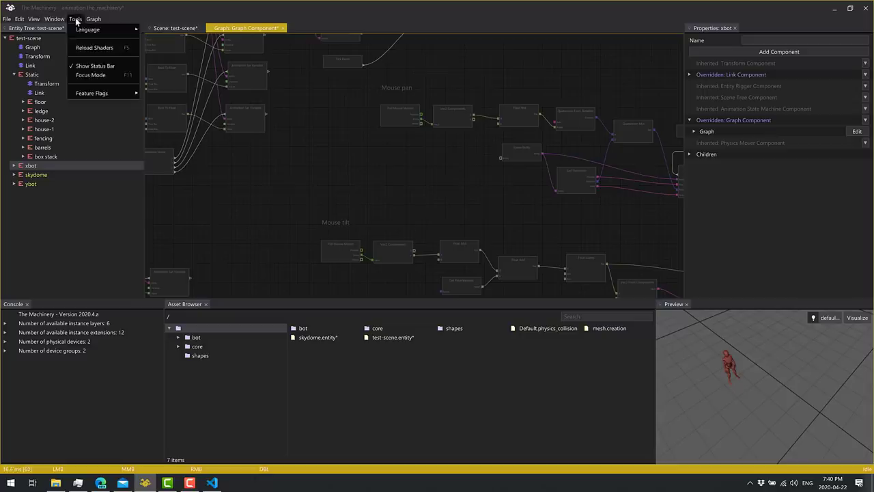
click(54, 150)
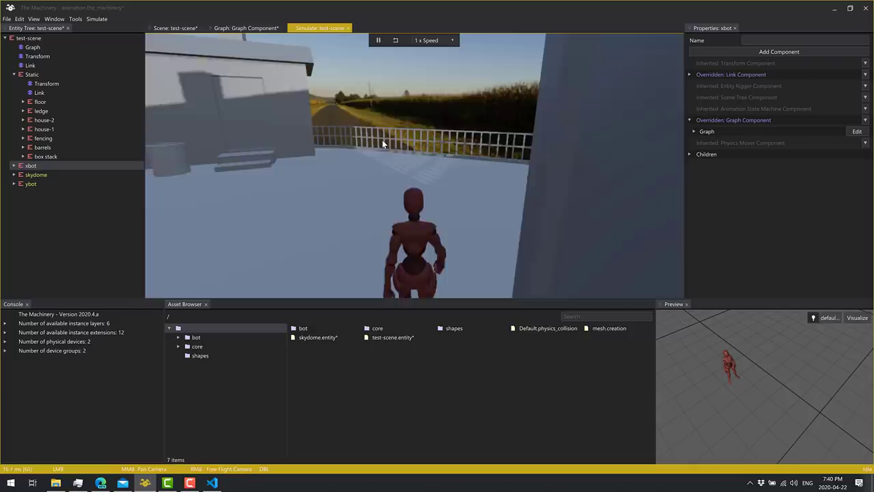
key(w)
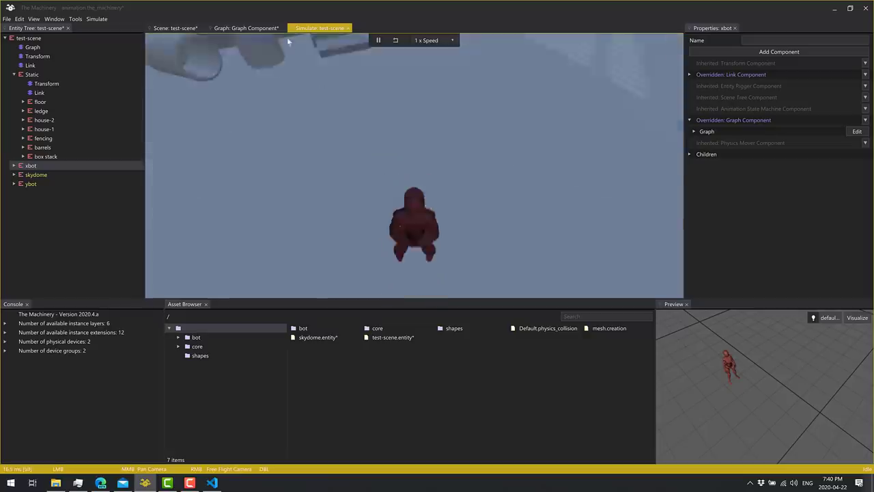
click(260, 30)
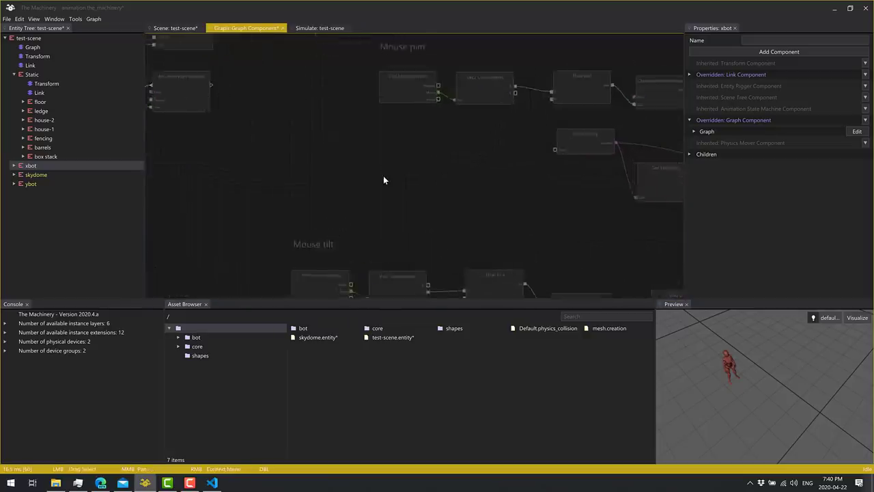
Zoom and pan xbot's graph across the Jump, Physx Mover, Tick Event and mouse input nodes.
scroll(383, 179, up, 2)
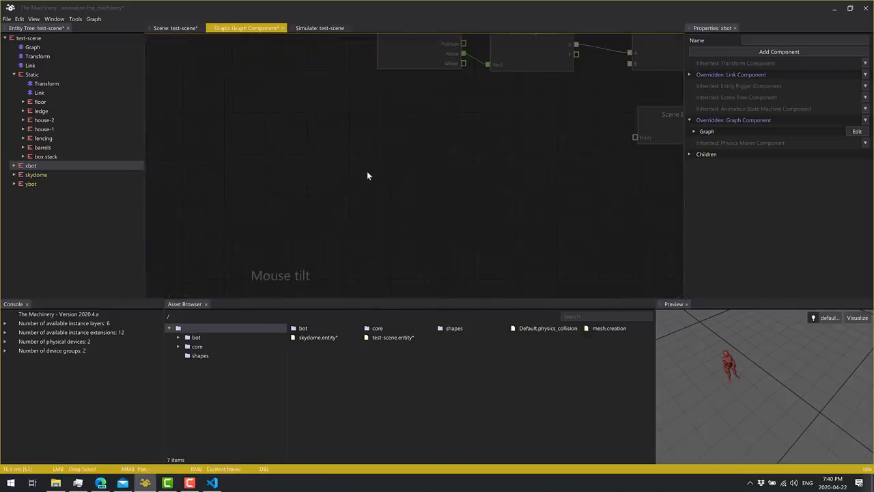
scroll(417, 204, down, 2)
scroll(357, 162, up, 1)
scroll(357, 162, down, 3)
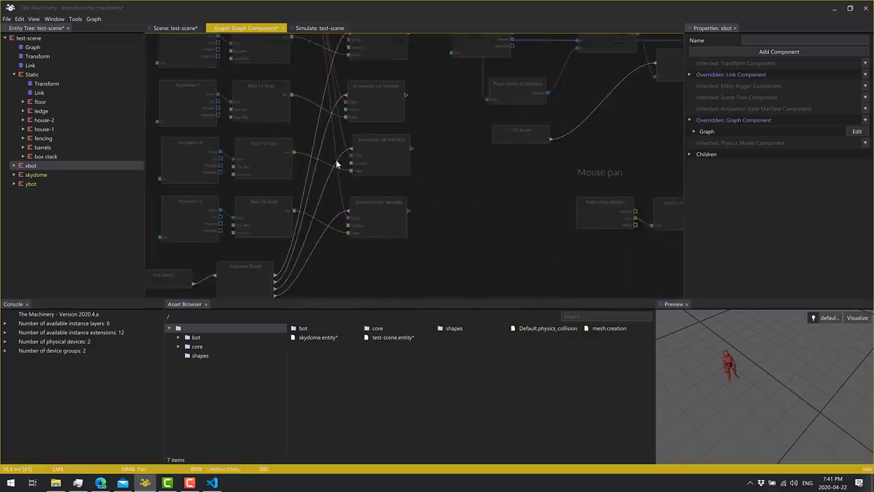
scroll(432, 183, up, 2)
scroll(447, 148, up, 3)
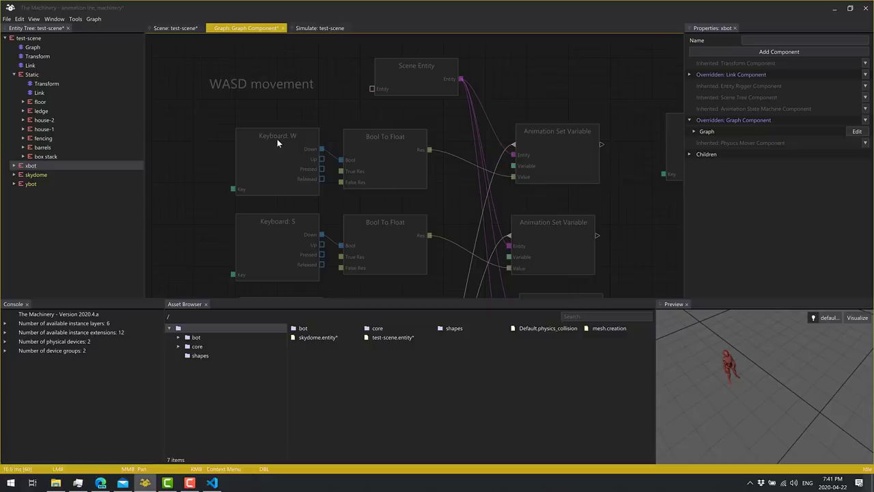
middle_drag(410, 141, 340, 147)
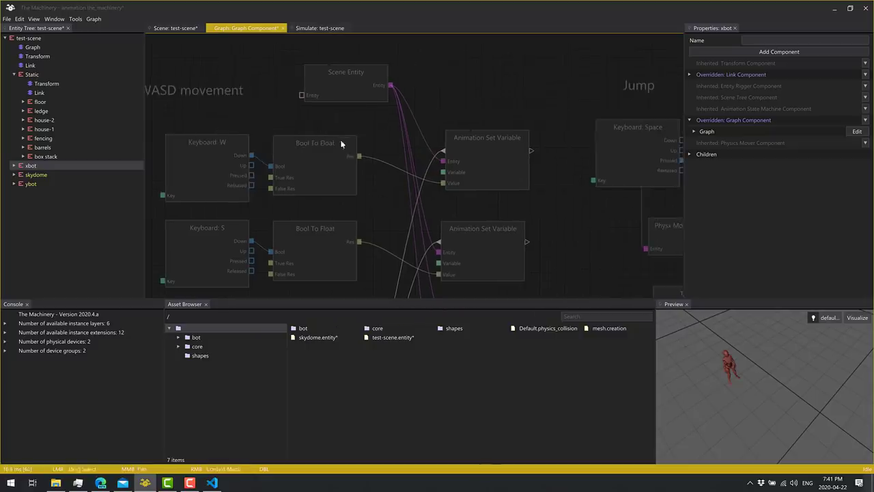
middle_drag(366, 198, 369, 94)
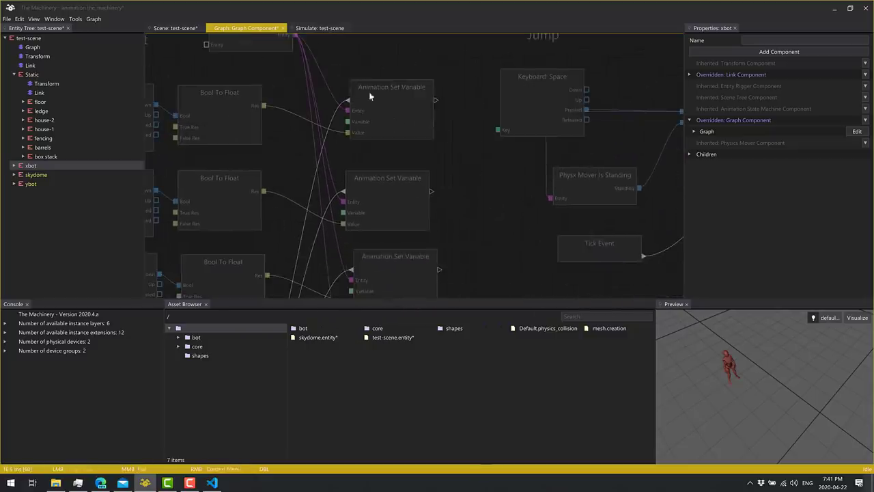
middle_drag(441, 120, 355, 108)
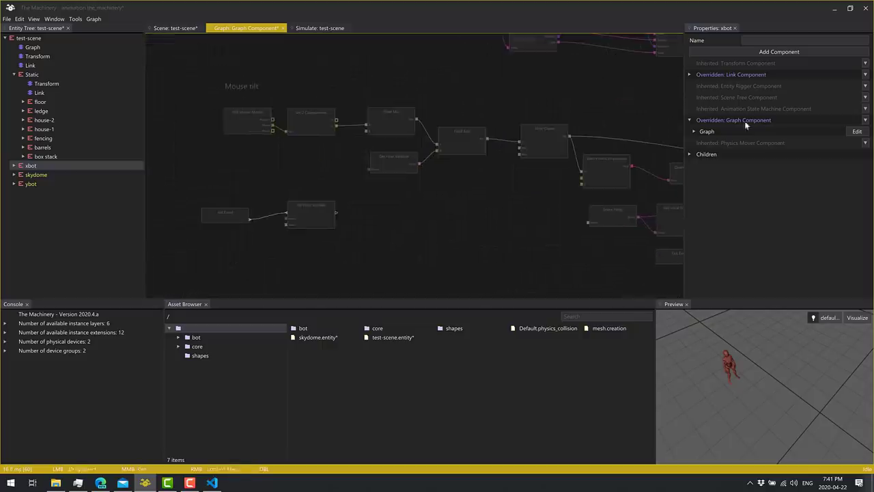
Pan to the Running group and survey all of xbot's node groups, including Mouse pan.
click(757, 109)
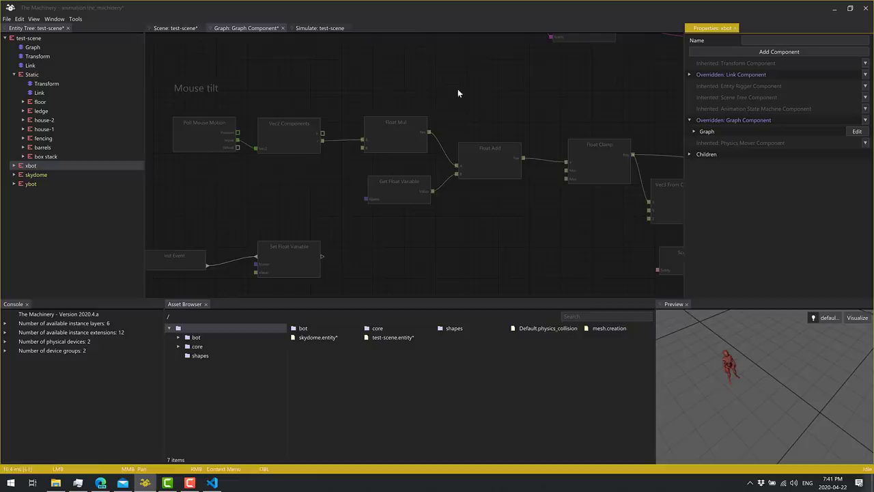
scroll(437, 147, up, 2)
middle_drag(524, 136, 355, 132)
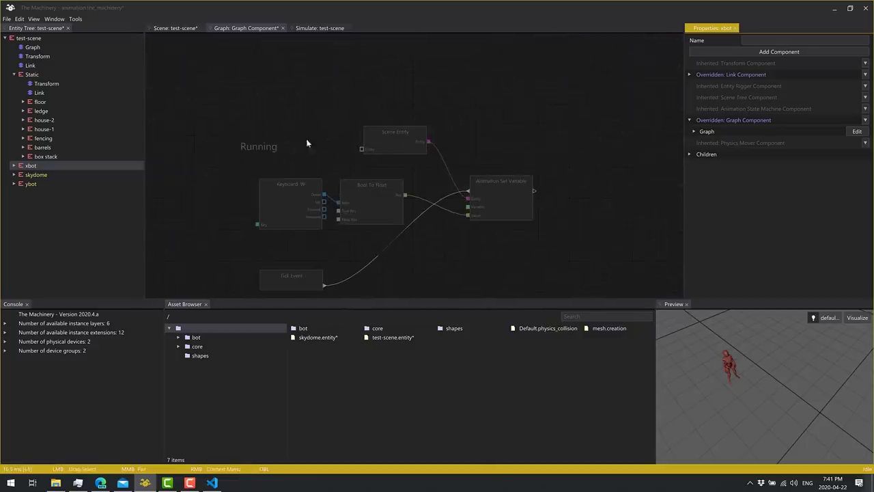
middle_drag(551, 120, 445, 187)
scroll(444, 187, down, 5)
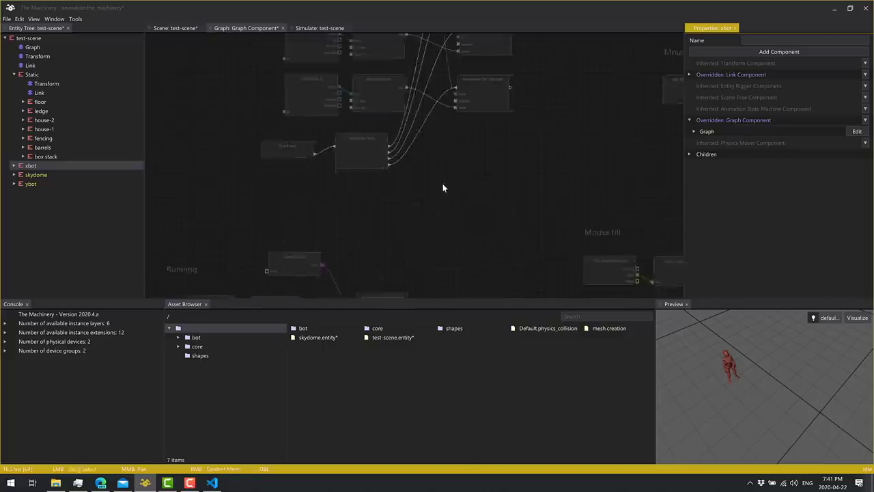
scroll(554, 160, up, 5)
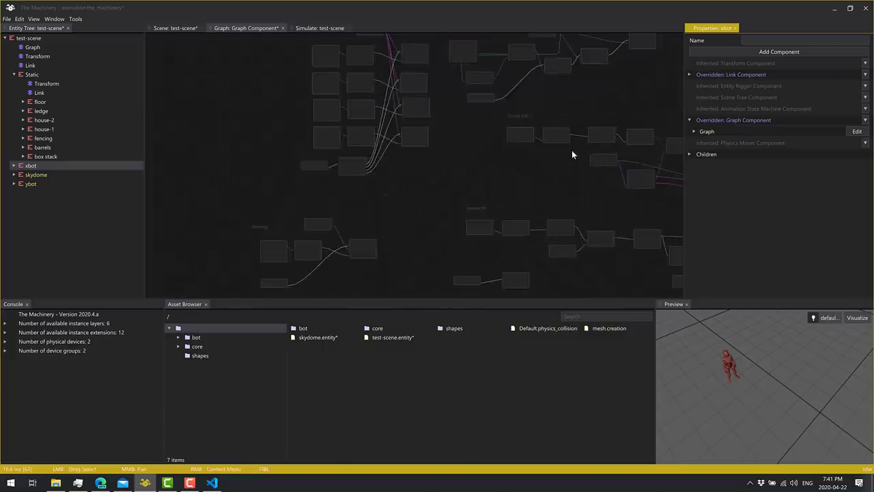
scroll(486, 143, up, 4)
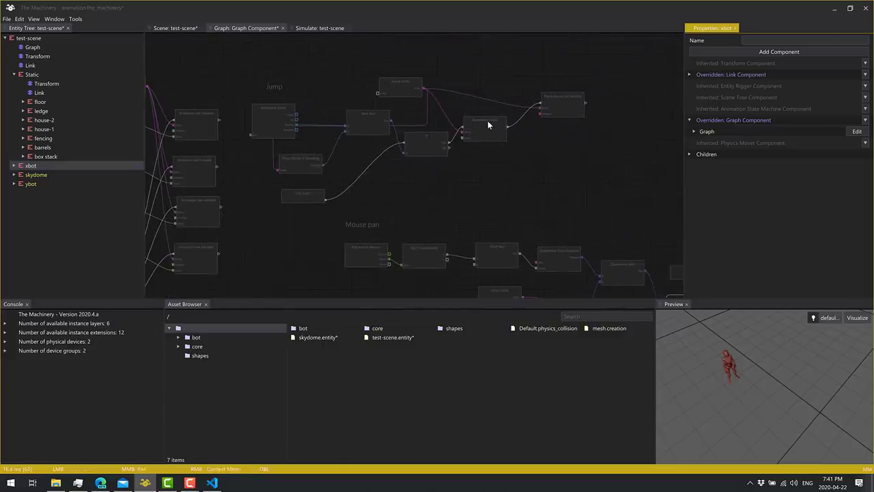
Clear the graph selection and pan to the WASD movement group, zooming in on its keyboard nodes.
click(488, 122)
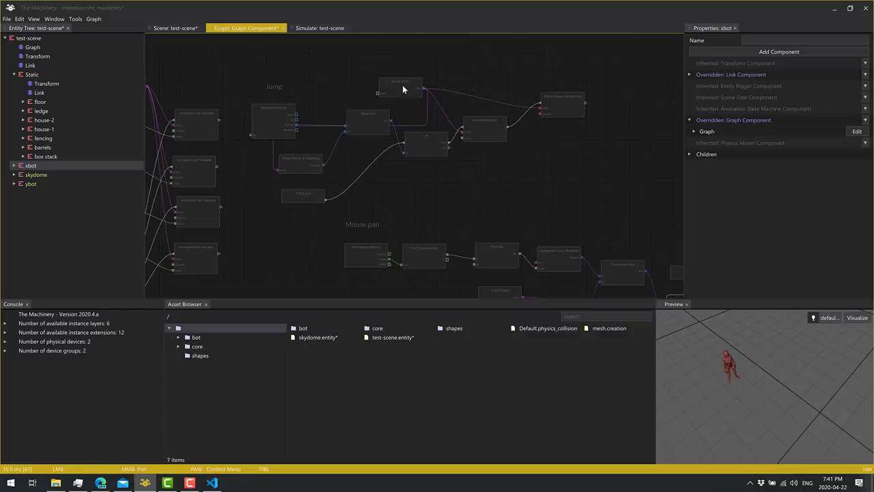
click(271, 102)
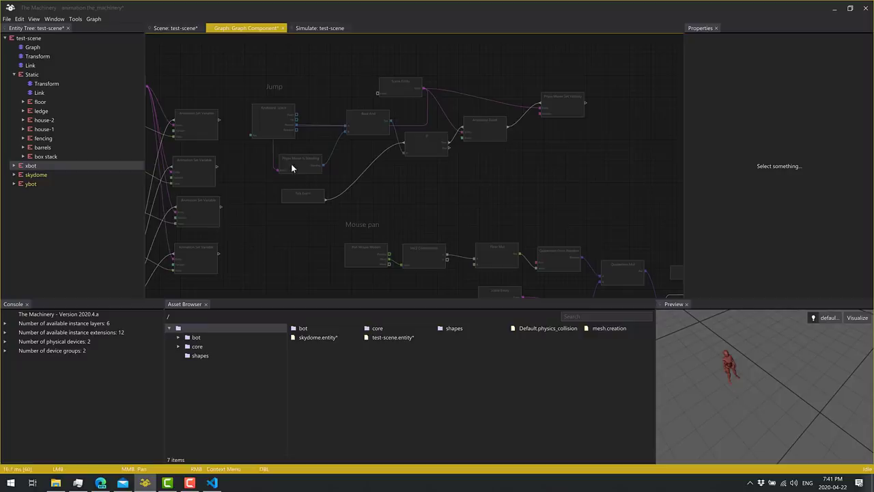
middle_drag(252, 183, 293, 169)
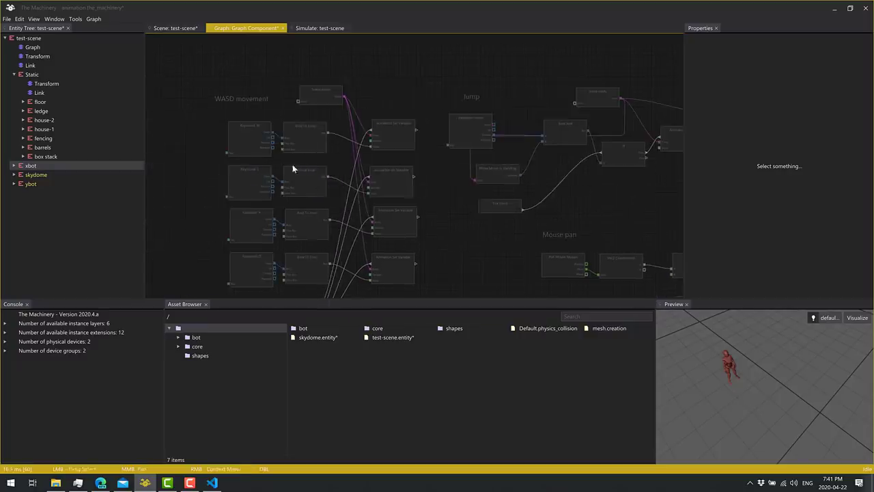
scroll(385, 109, up, 5)
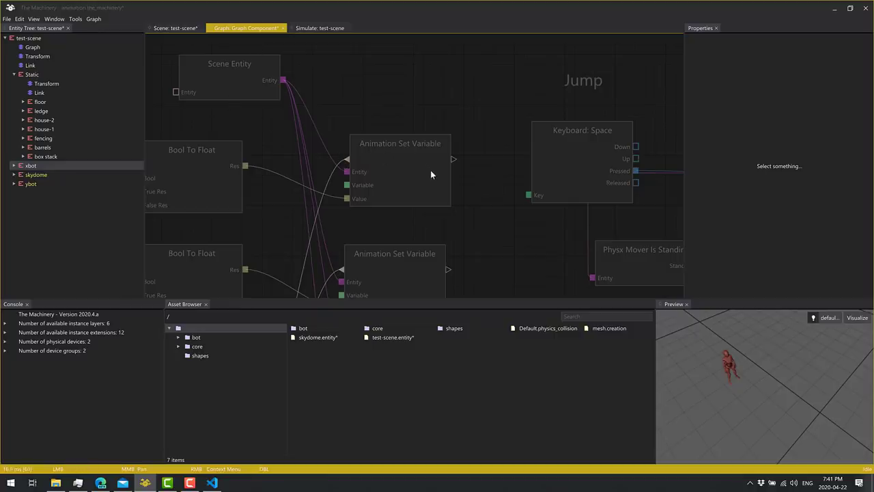
scroll(491, 175, down, 5)
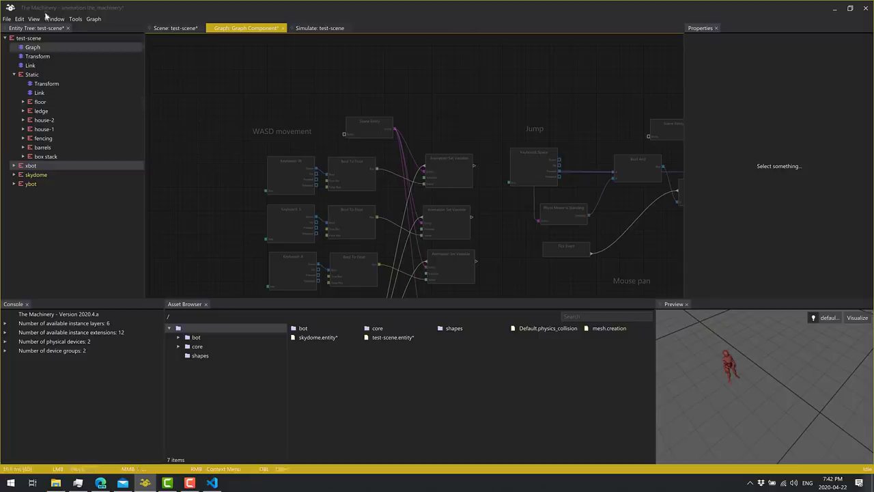
Glance at the File menu's New Plugin commands without choosing anything.
click(8, 19)
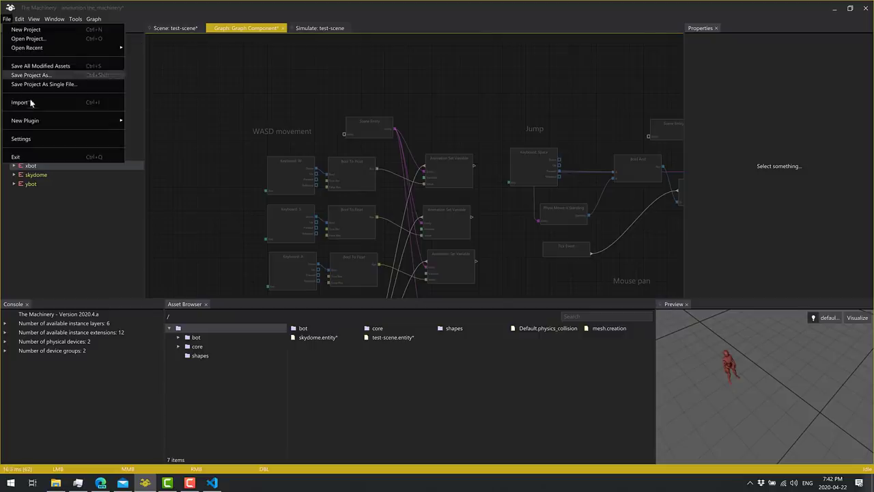
mouse_move(41, 120)
click(387, 96)
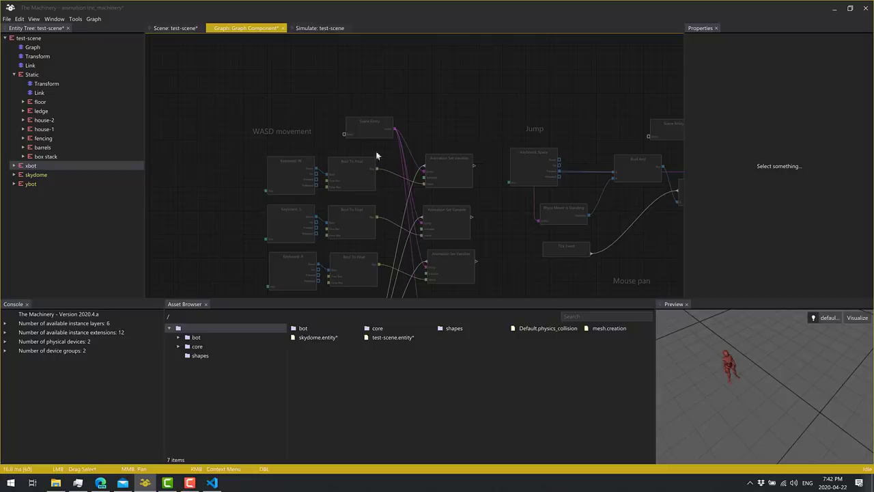
Centre the WASD and Jump groups, then show test-scene.entity's properties from the Asset Browser.
scroll(434, 162, up, 2)
scroll(434, 162, down, 1)
middle_drag(503, 194, 464, 157)
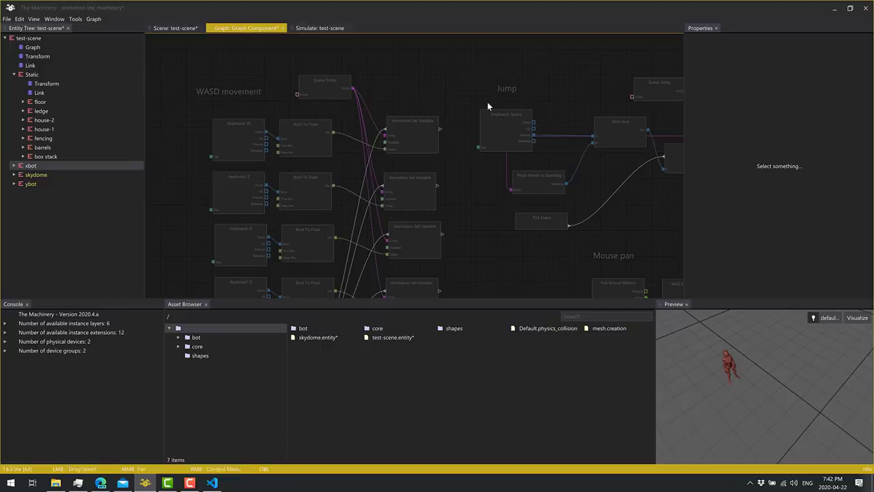
click(409, 339)
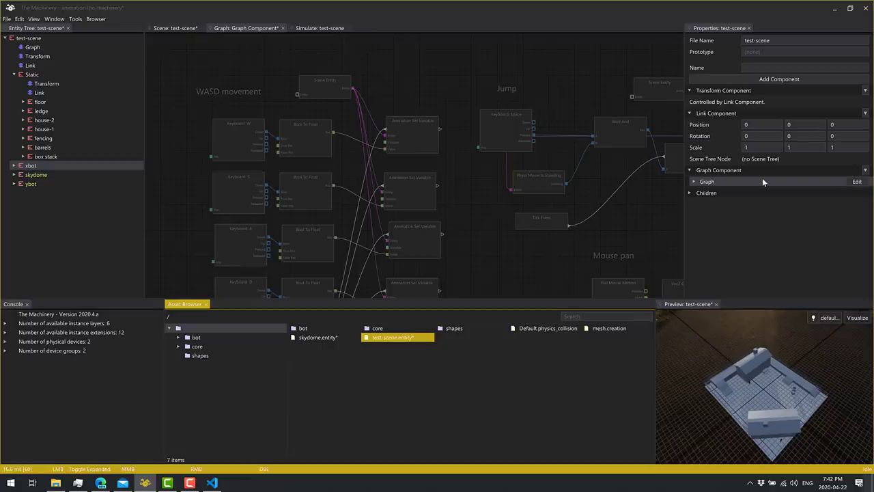
Open test-scene's graph and zoom in on Init Event firing Set Camera with the 3p camera entity.
click(857, 181)
scroll(403, 198, up, 3)
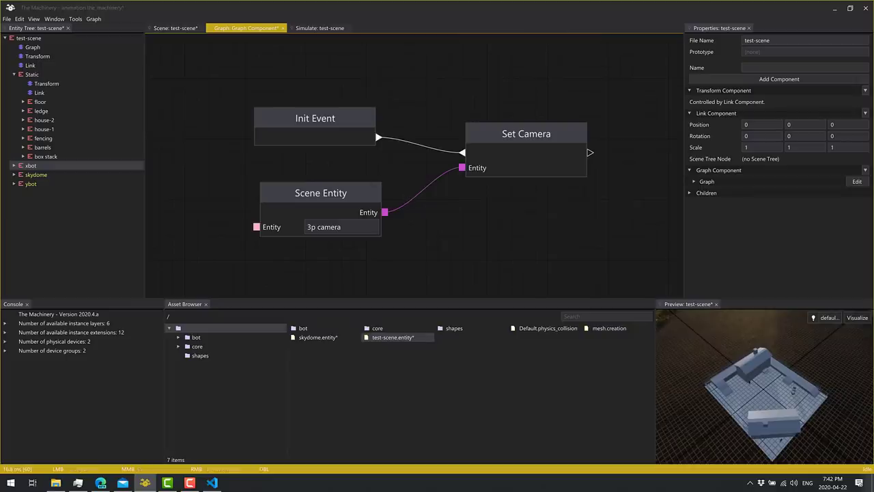
click(33, 18)
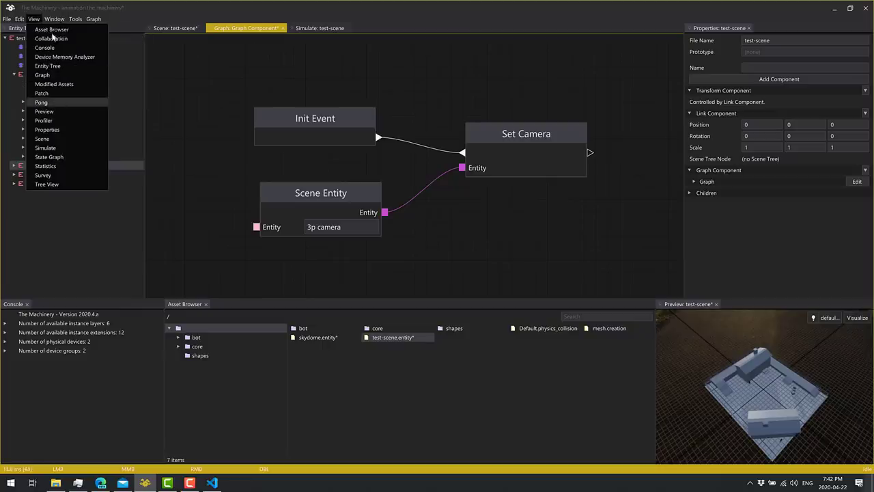
Dock the running test-scene Simulate tab below the graph, above the Asset Browser.
mouse_move(8, 23)
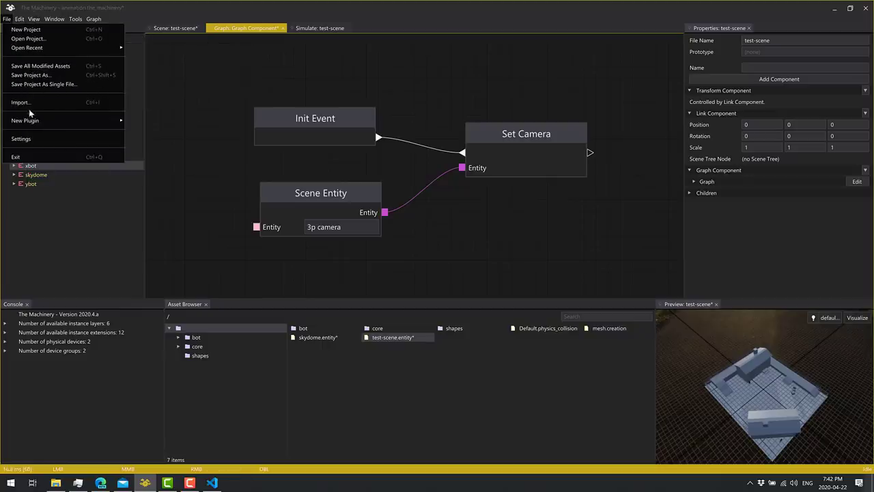
mouse_move(30, 120)
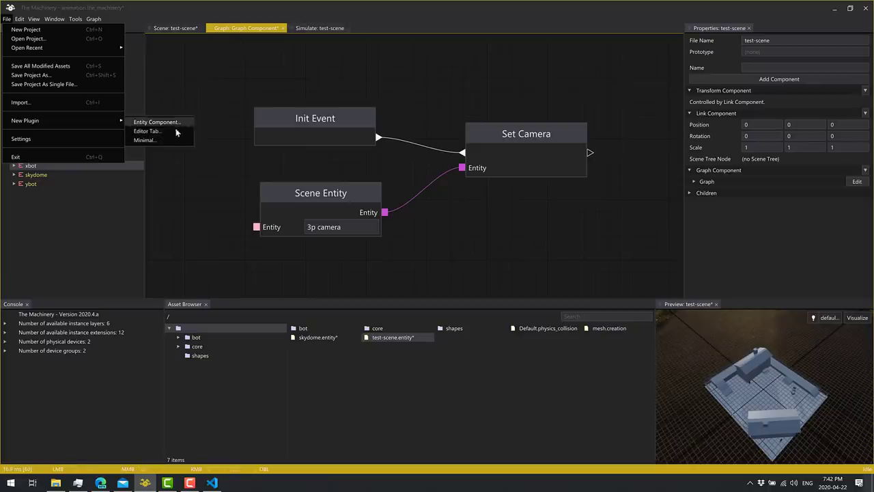
drag(307, 28, 410, 367)
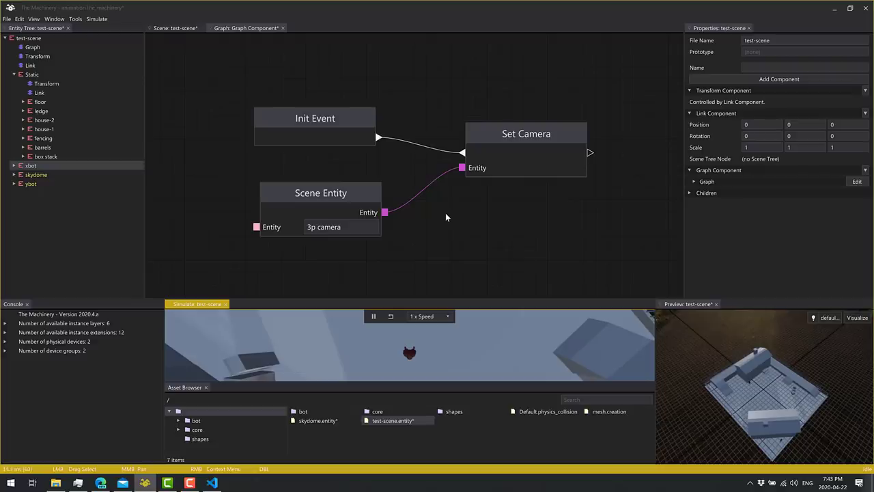
right_click(439, 90)
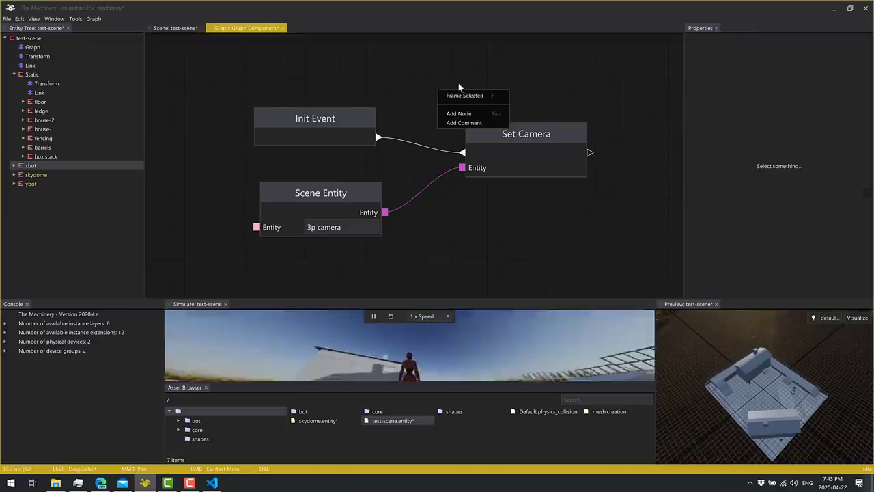
click(403, 76)
Switch to the Our Machinery page in Edge and toggle full-screen off and back on.
key(alt+Tab)
key(Tab)
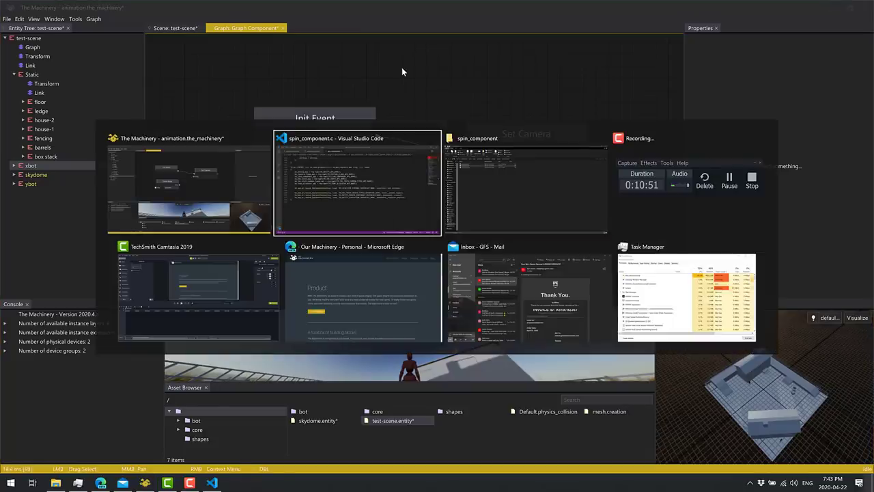
key(Tab)
key(Tab)
key(Tab)
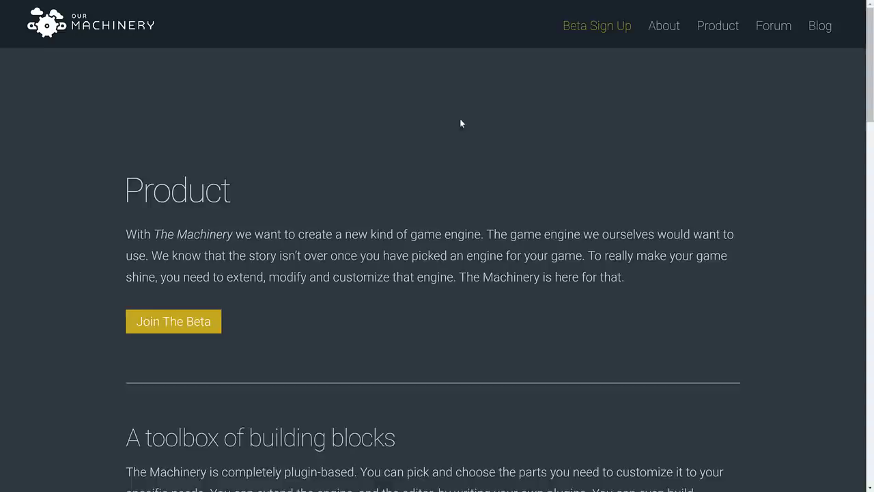
key(F11)
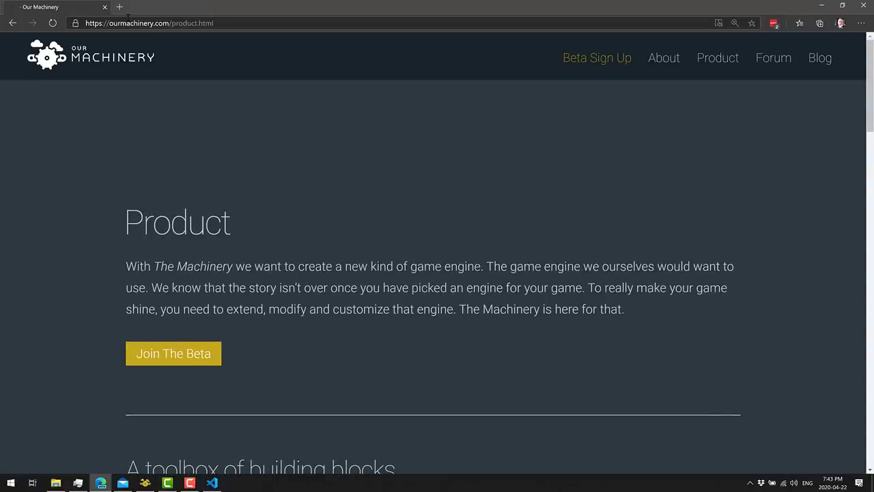
key(F11)
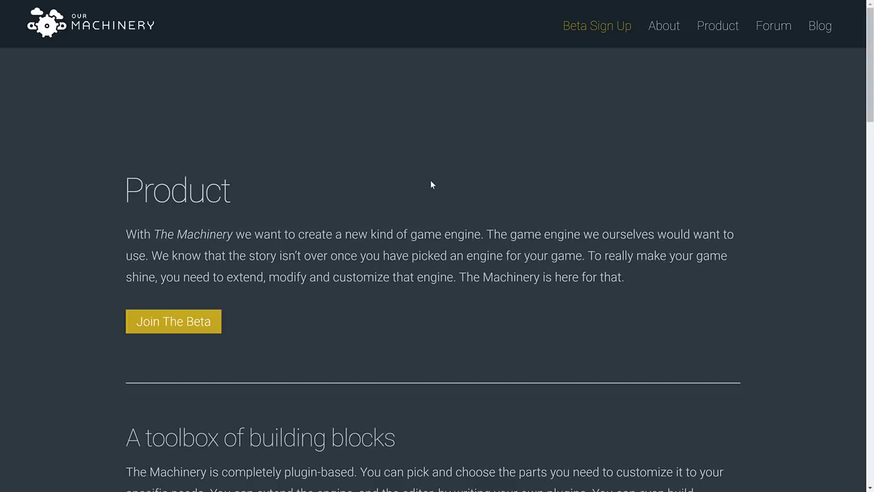
Scroll the Product page, highlighting part of the first Product paragraph while reading.
scroll(431, 185, down, 2)
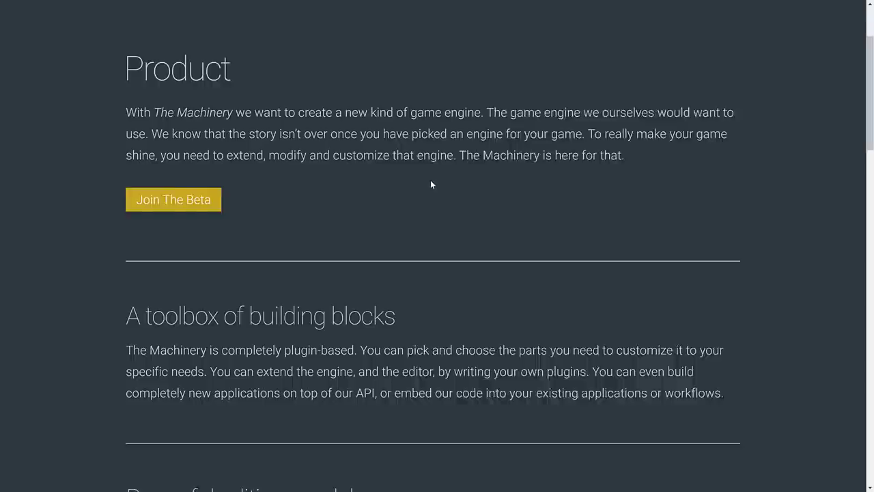
drag(253, 87, 640, 130)
click(638, 118)
scroll(638, 117, down, 3)
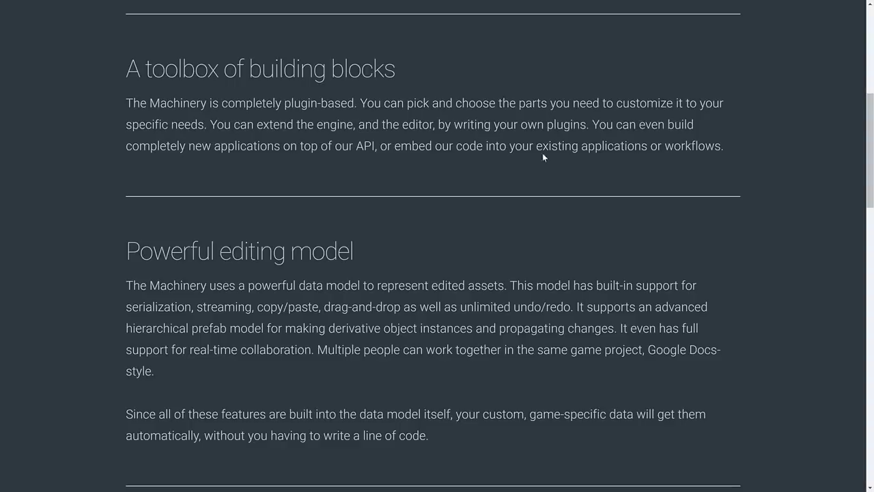
Scroll down and highlight the editing-model line and the real-time collaboration mention.
scroll(545, 150, down, 2)
scroll(321, 131, down, 1)
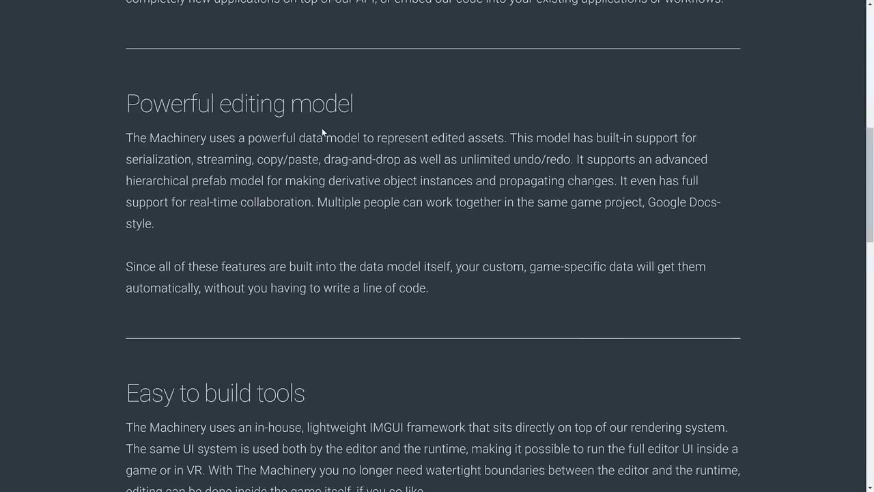
drag(218, 145, 624, 140)
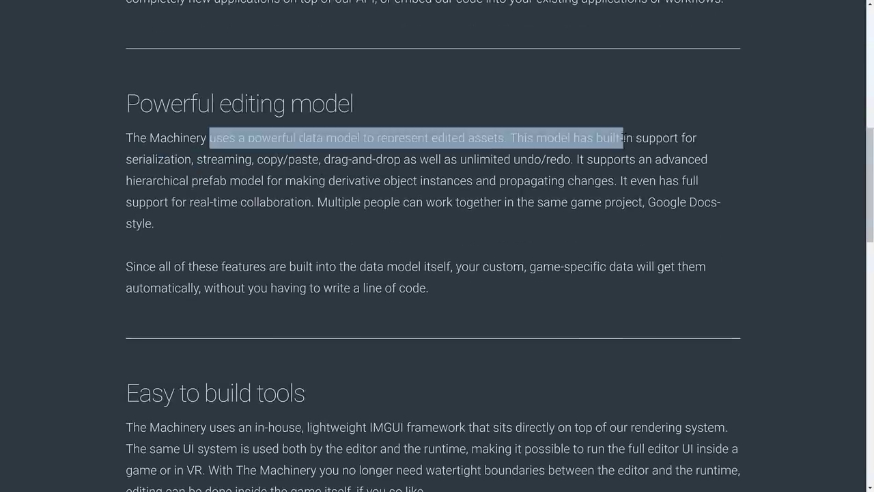
click(266, 154)
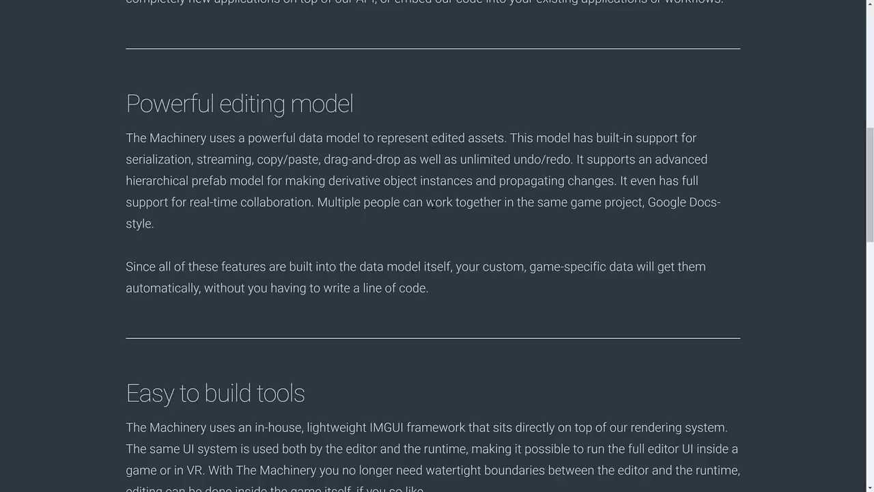
drag(232, 202, 311, 198)
click(311, 198)
Scroll further and highlight the sentence about built-in data model features.
scroll(535, 209, down, 2)
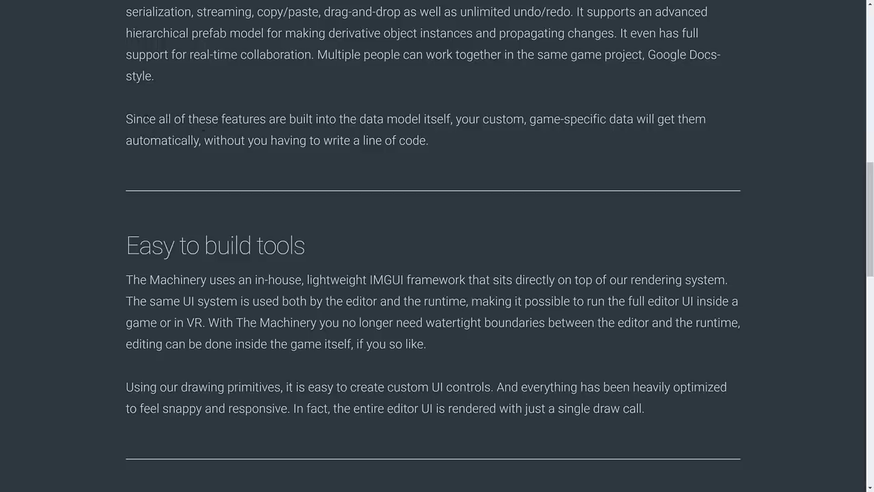
drag(143, 120, 466, 139)
click(620, 133)
click(466, 140)
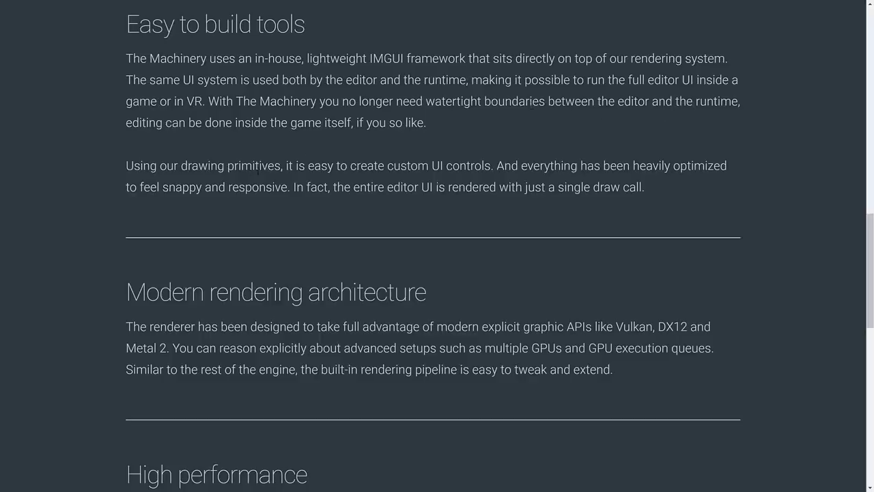
Highlight a paragraph, then scroll further down the Product page.
mouse_move(228, 171)
mouse_down()
mouse_move(529, 159)
mouse_move(666, 181)
mouse_up()
click(437, 164)
scroll(436, 163, down, 1)
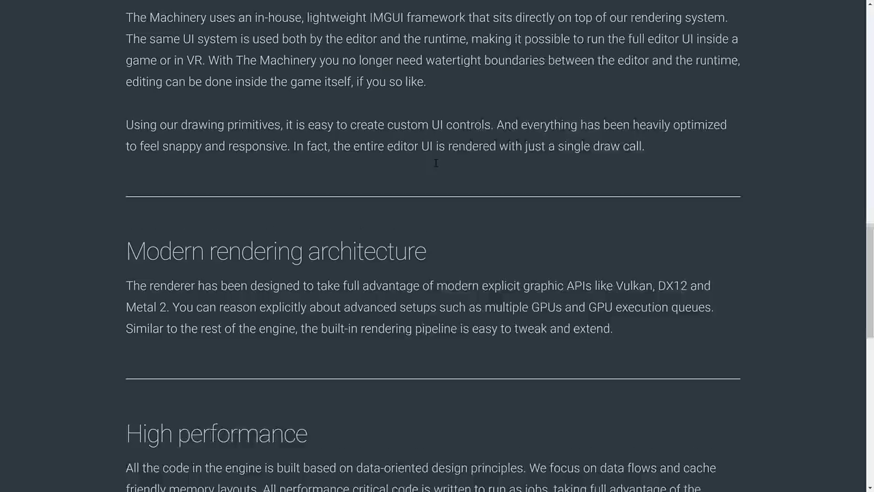
scroll(440, 159, down, 2)
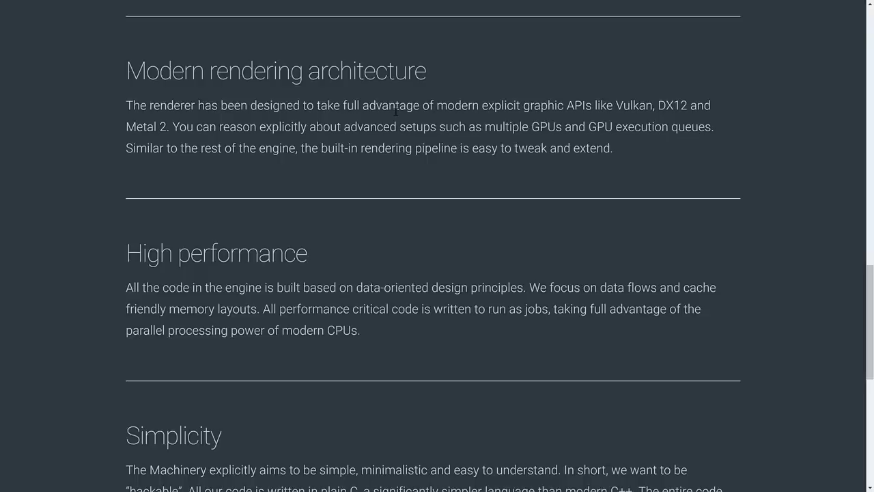
Highlight the renderer sentence mentioning Vulkan and the end of the High performance paragraph.
drag(534, 106, 622, 108)
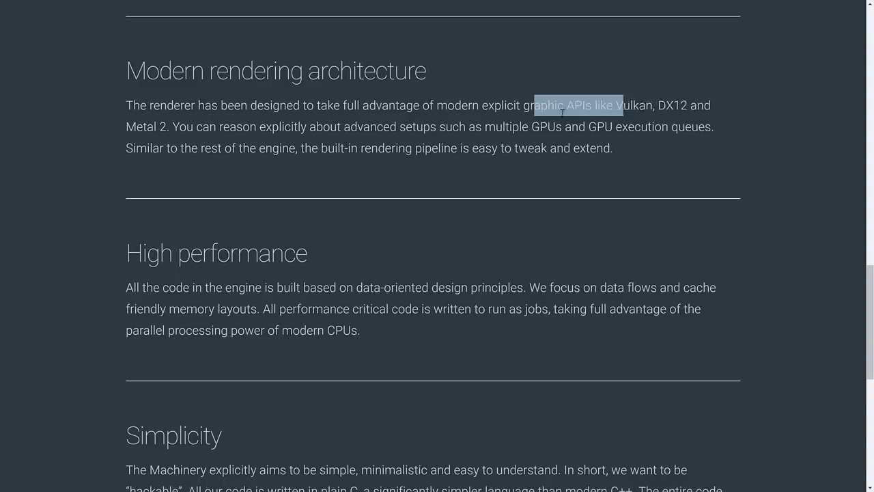
drag(562, 111, 232, 129)
click(230, 132)
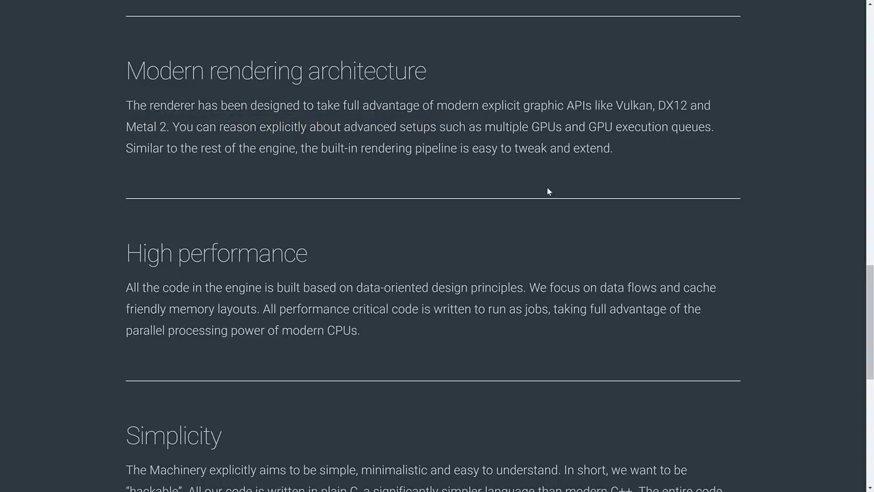
scroll(380, 152, down, 1)
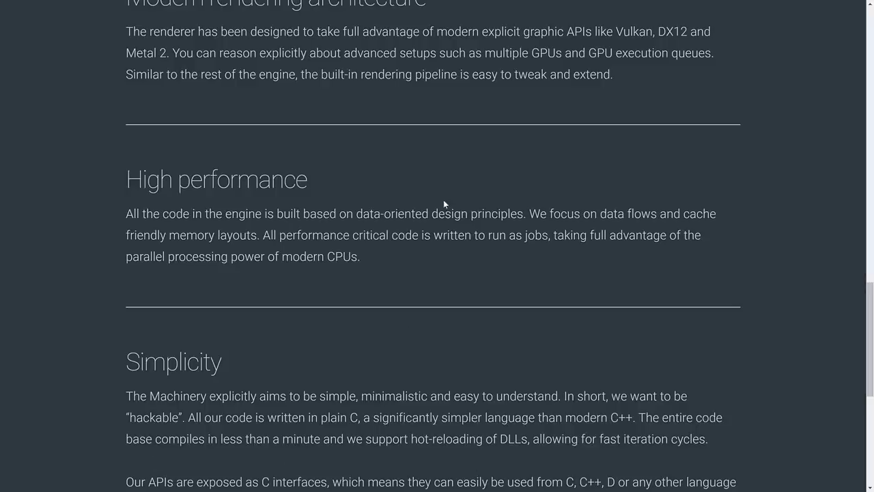
drag(444, 213, 569, 264)
click(568, 264)
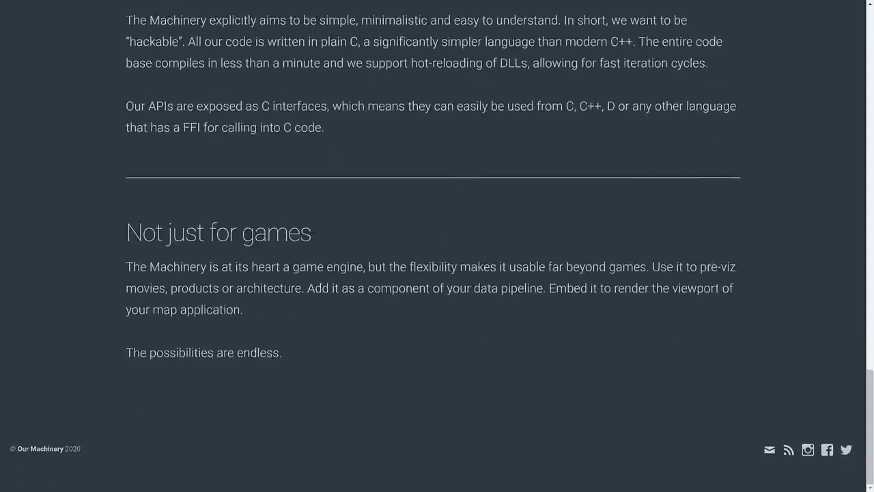
Highlight the Not just for games paragraphs, scroll back to the Product heading, and return to The Machinery.
triple_click(181, 266)
click(184, 267)
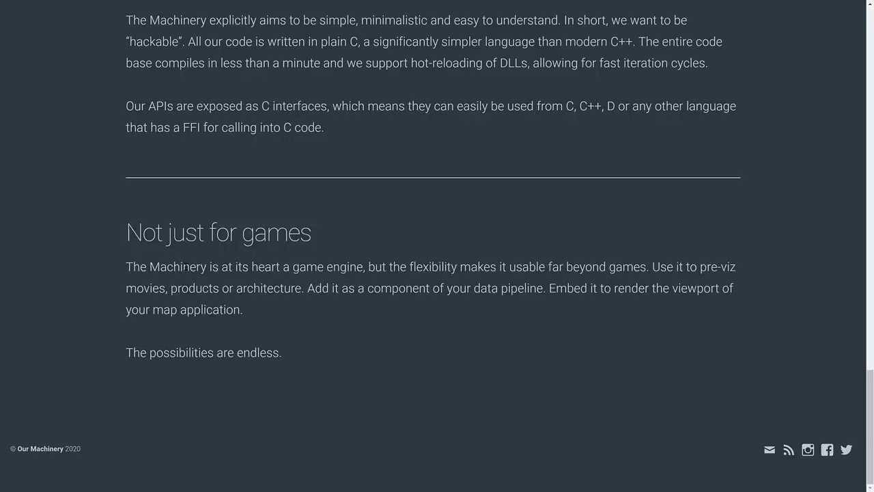
scroll(407, 203, up, 20)
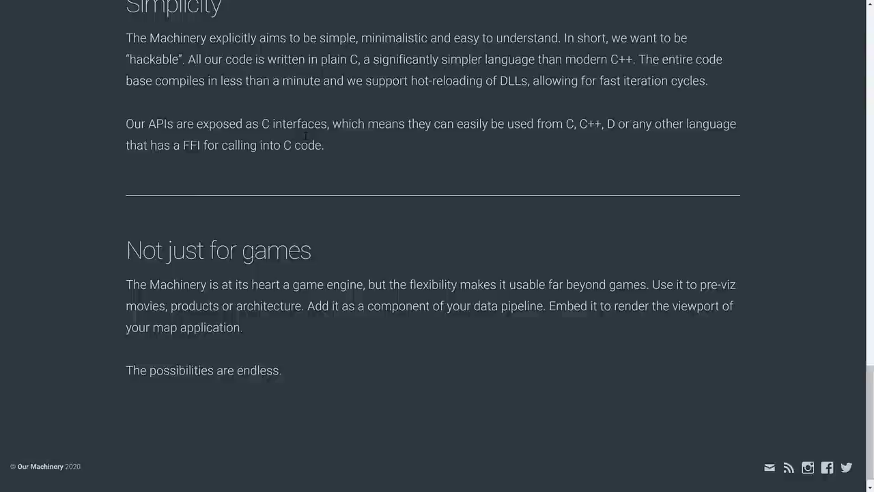
scroll(407, 204, down, 1)
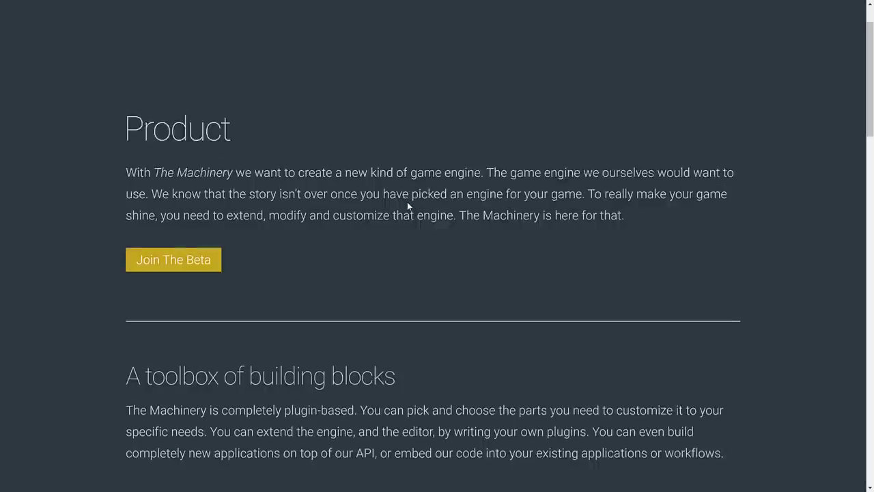
scroll(408, 204, up, 1)
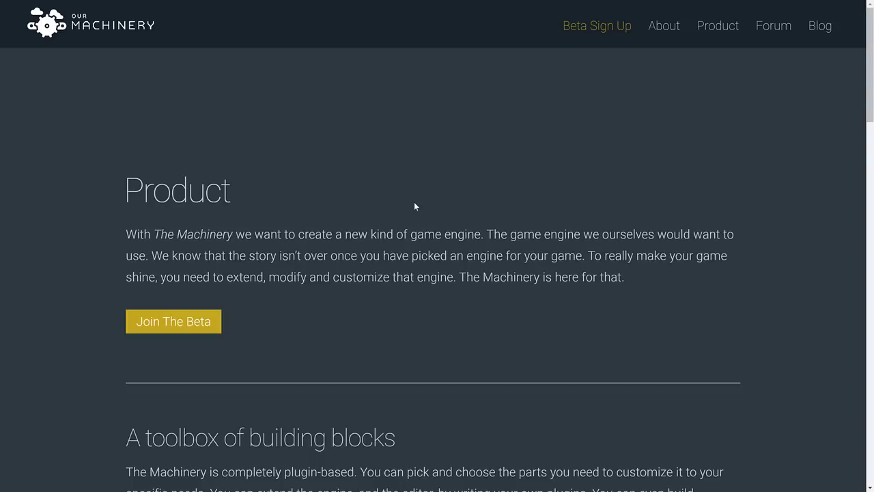
key(alt+Tab)
key(Tab)
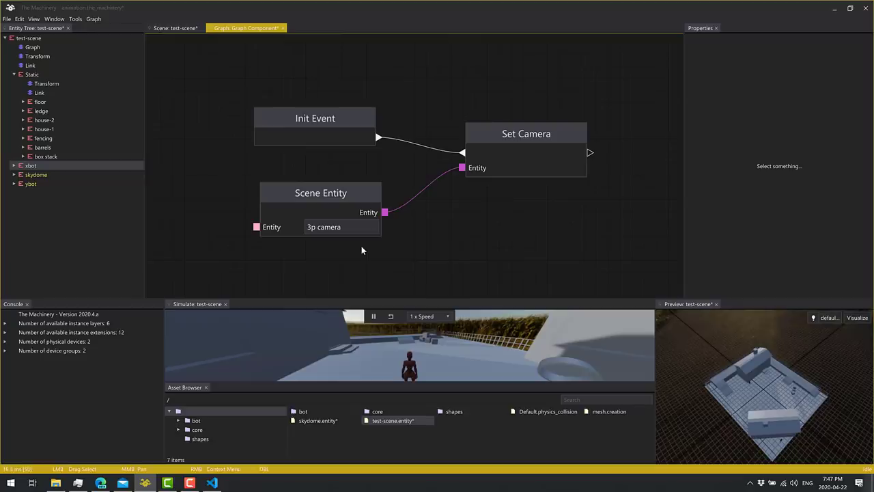
Open the recent pong.the_machinery project, discarding unsaved changes to the animation project.
click(7, 19)
mouse_move(32, 48)
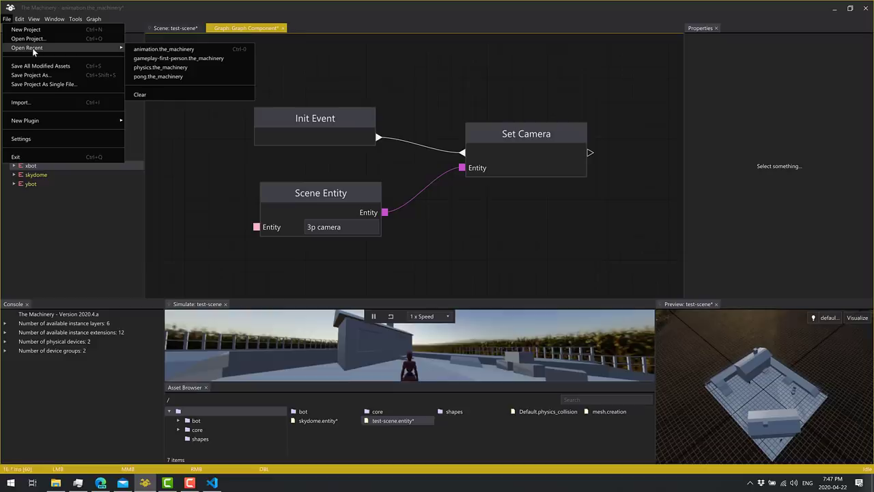
click(177, 76)
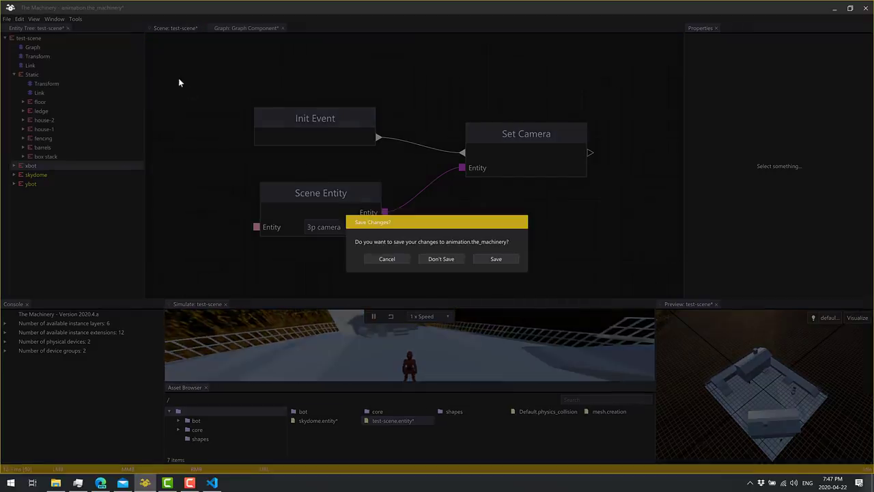
click(446, 259)
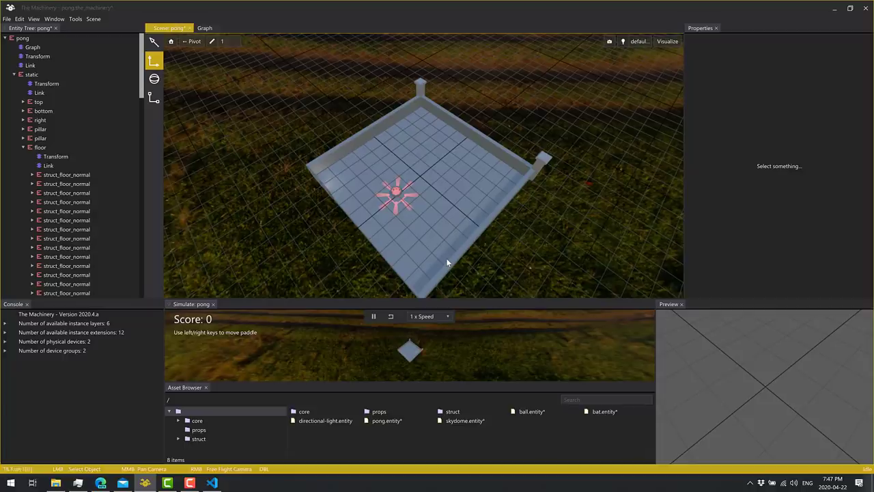
Move a floor tile to X 1.5, then open the ball's change-ball-direction graph.
click(400, 200)
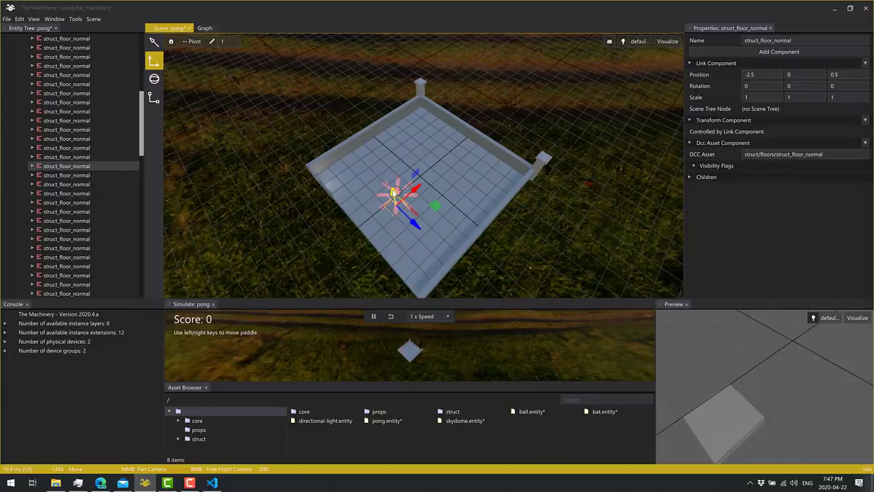
key(ctrl+z)
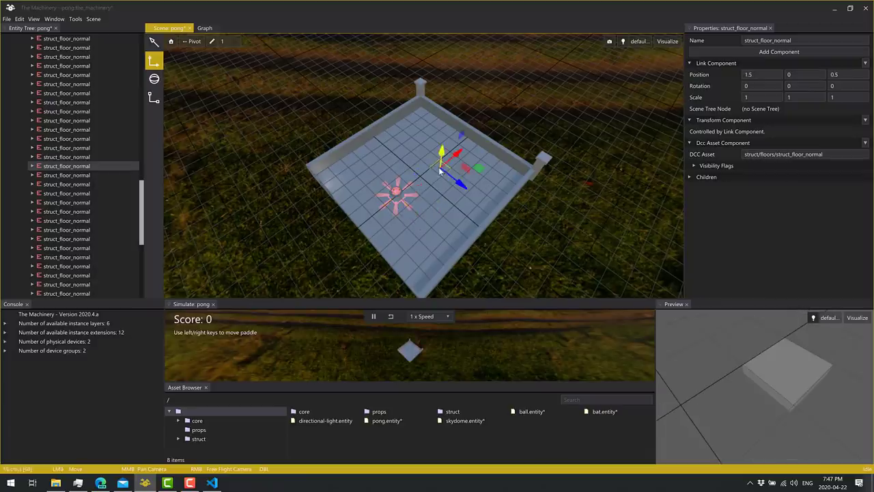
click(396, 192)
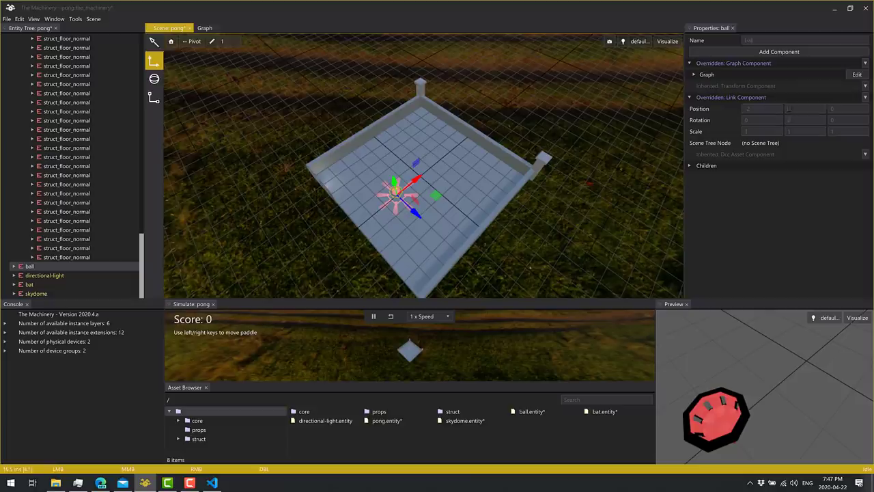
click(857, 75)
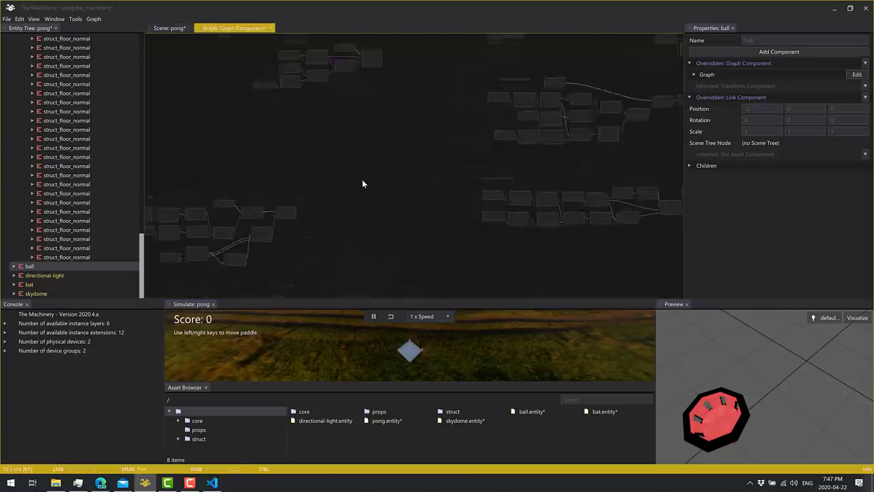
scroll(480, 202, up, 6)
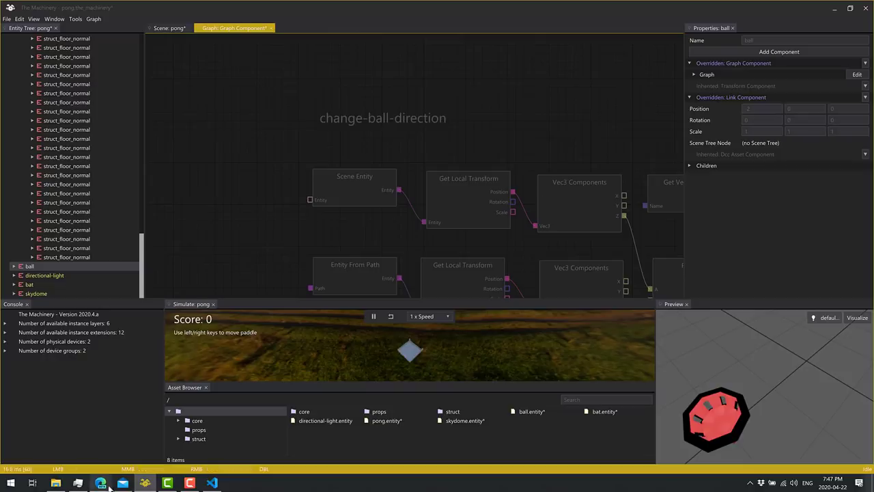
click(212, 483)
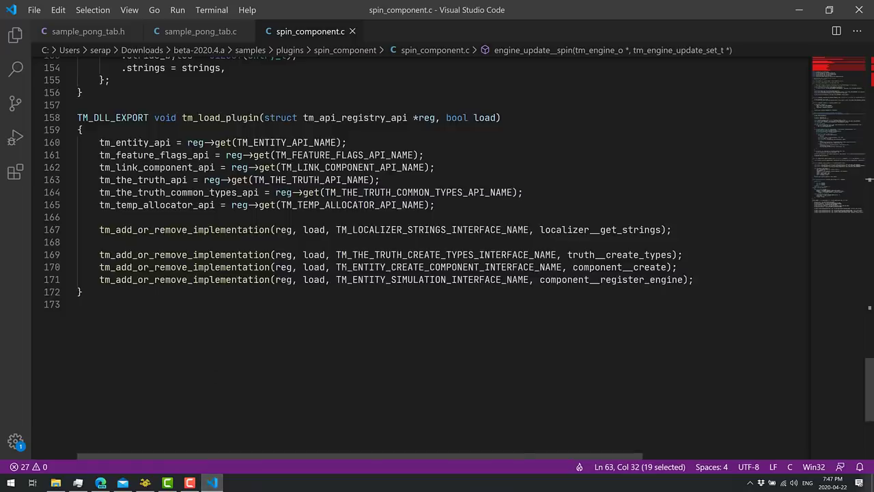
scroll(343, 274, up, 20)
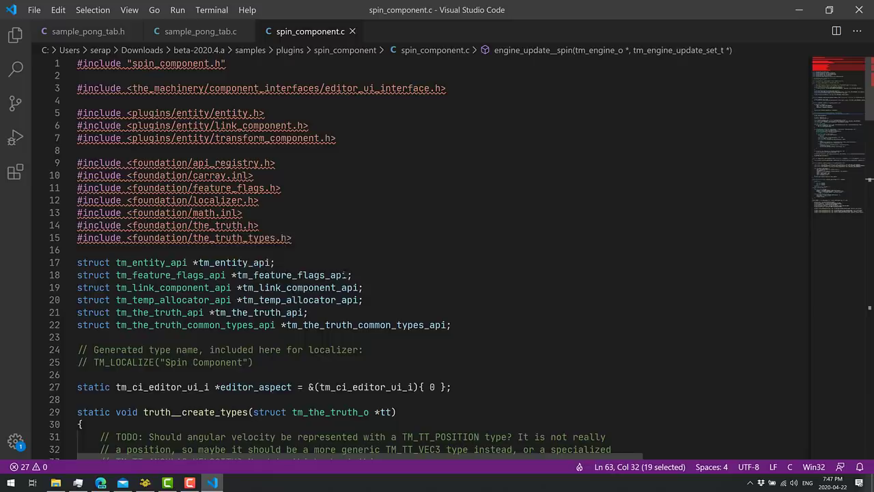
scroll(343, 274, down, 7)
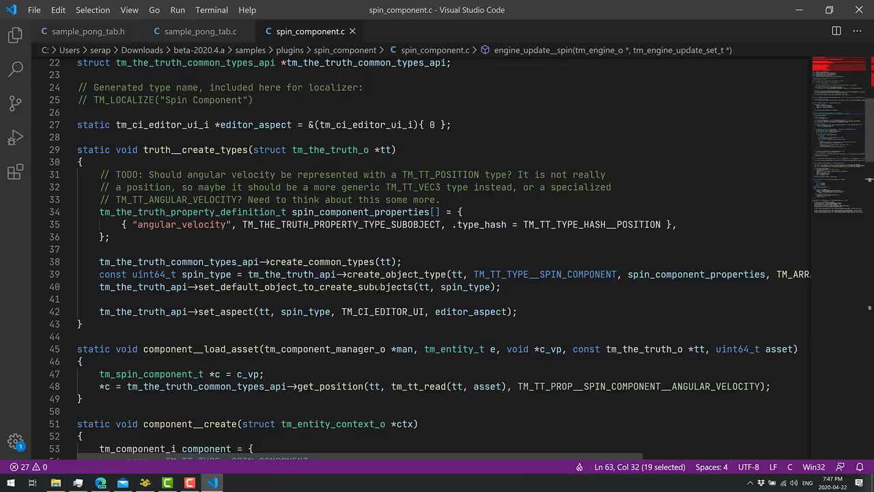
key(alt+Tab)
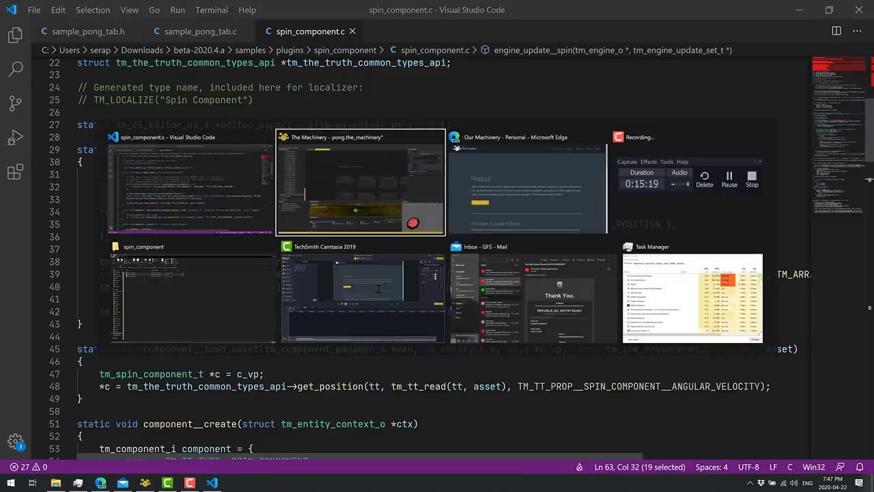
scroll(393, 144, down, 5)
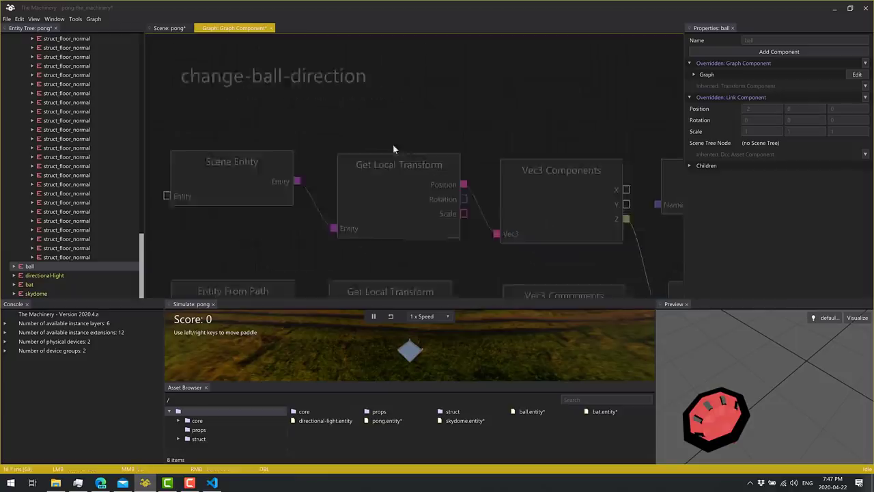
middle_drag(654, 170, 500, 172)
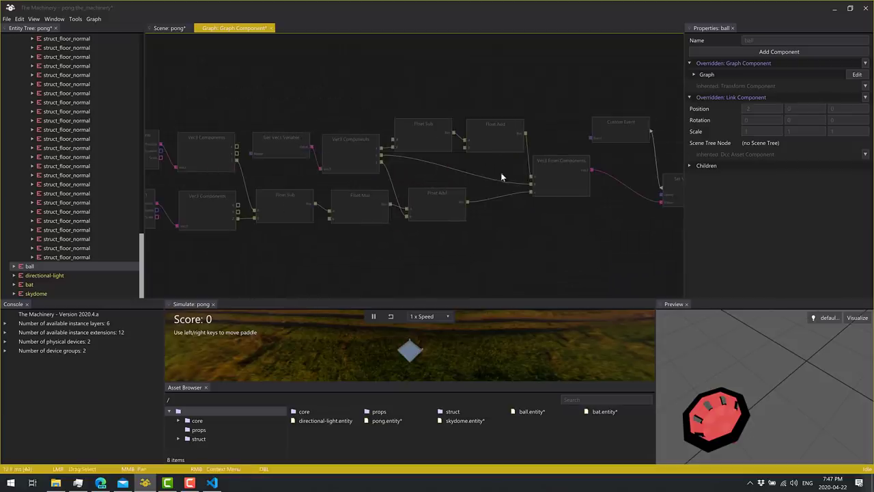